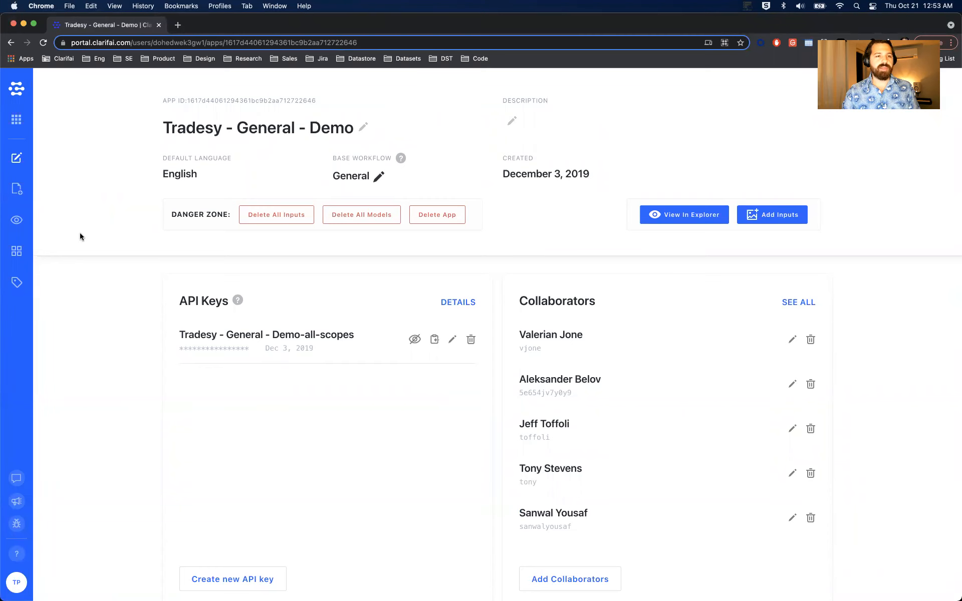
Open the Model Gallery, switch the user filter from clarifai to the personal account, and list the Tradesy - General - Demo workflows
{"action": "left_click", "coordinate": [15, 261]}
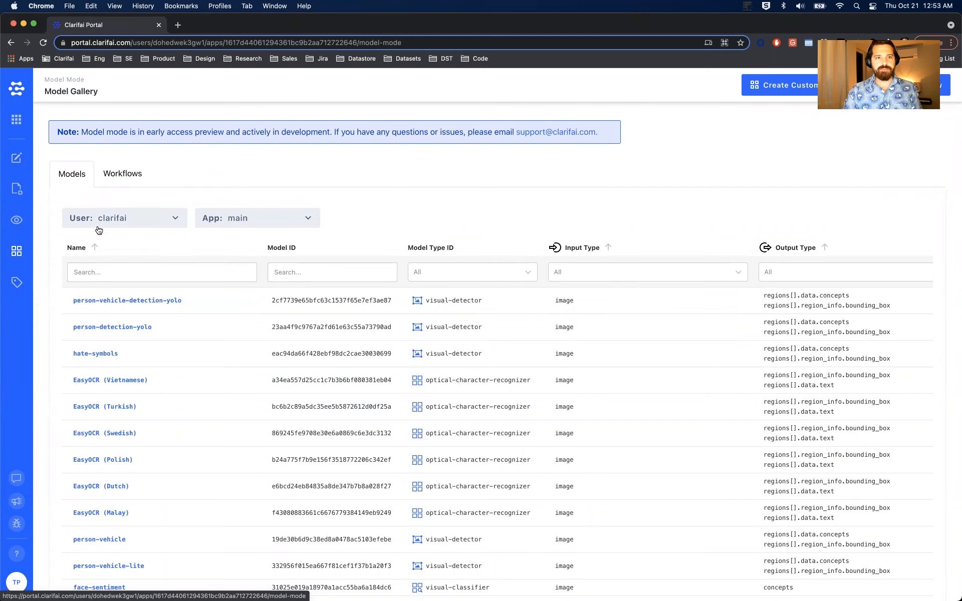
{"action": "left_click", "coordinate": [133, 221]}
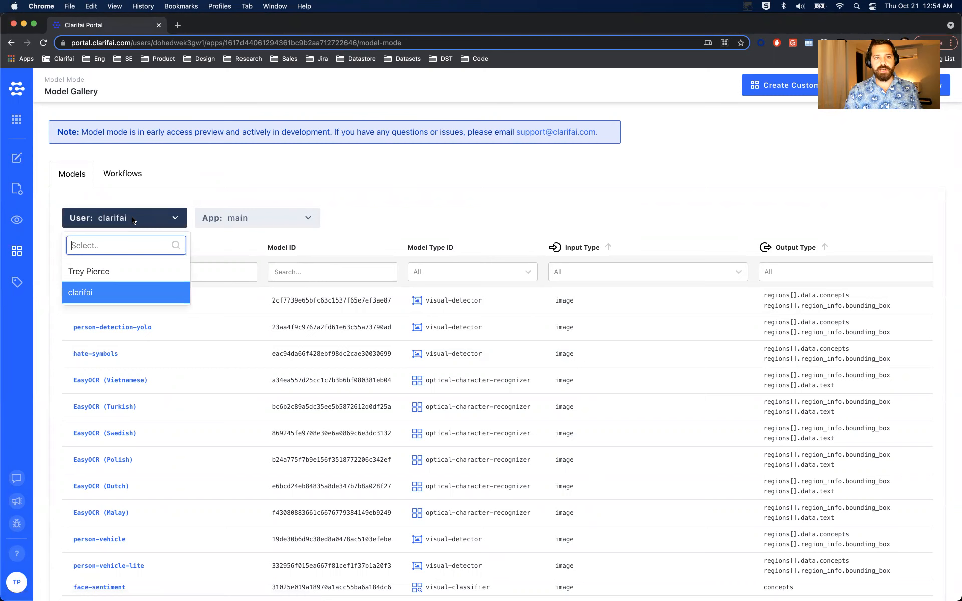
{"action": "left_click", "coordinate": [123, 271]}
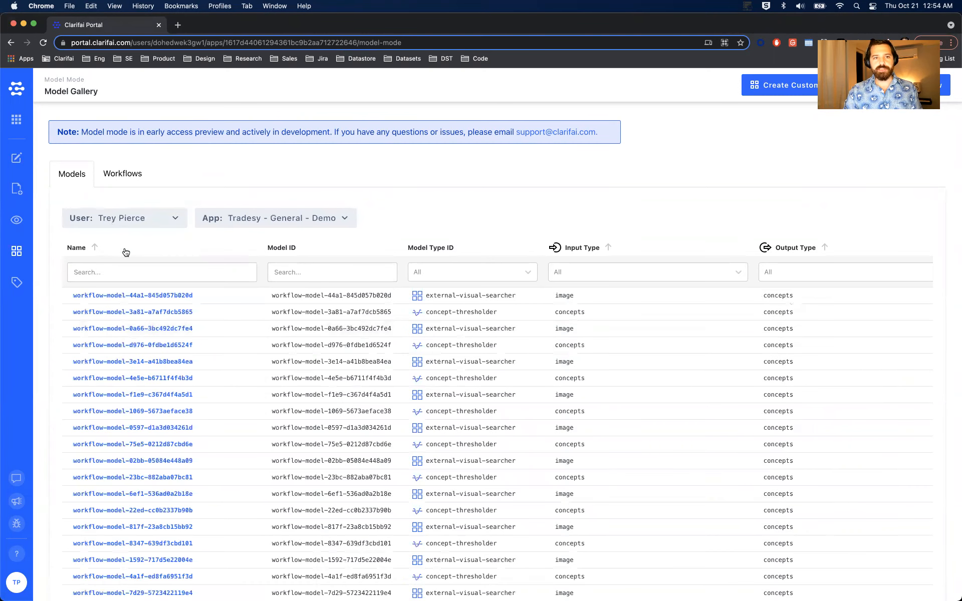
{"action": "left_click", "coordinate": [129, 218]}
{"action": "left_click", "coordinate": [125, 173]}
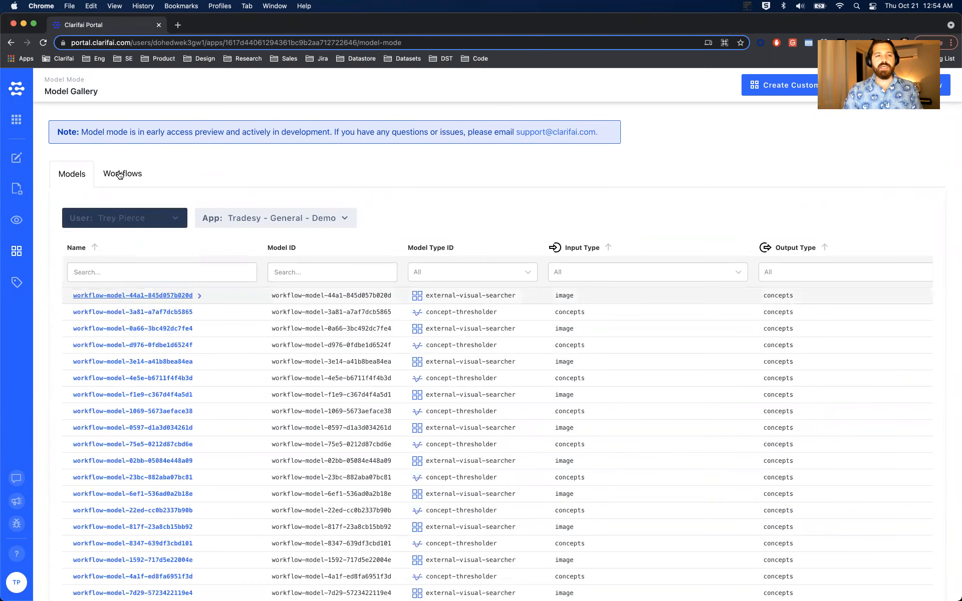
{"action": "left_click", "coordinate": [125, 174]}
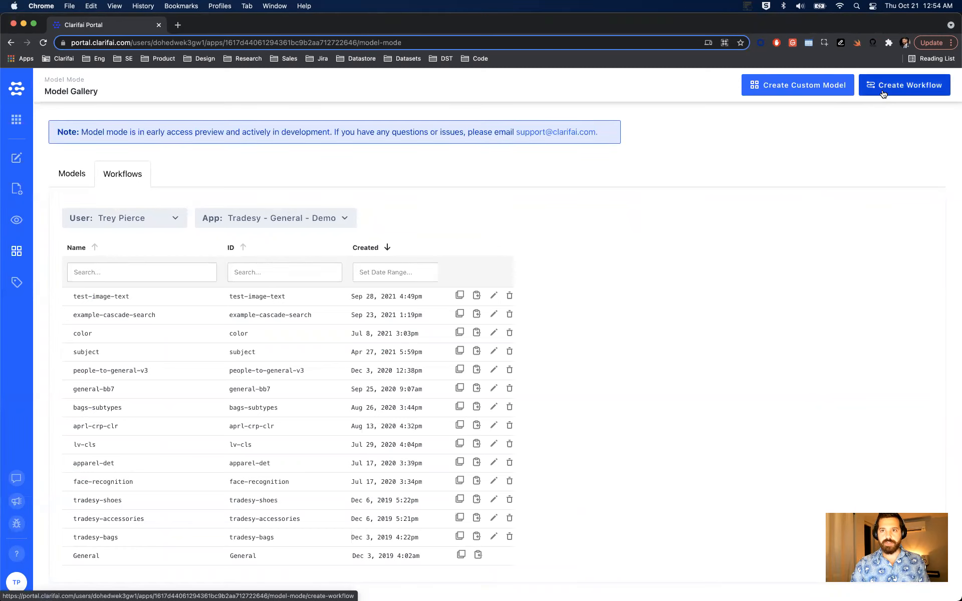
Start a new blank workflow and open it in visual graph mode
{"action": "left_click", "coordinate": [883, 94]}
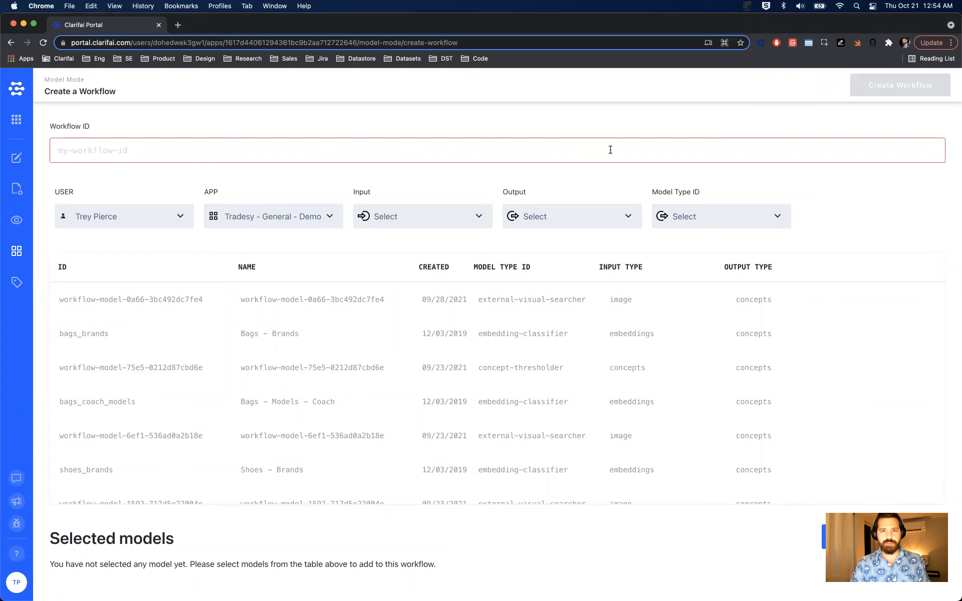
{"action": "scroll", "coordinate": [610, 149], "scroll_direction": "down", "scroll_amount": 1}
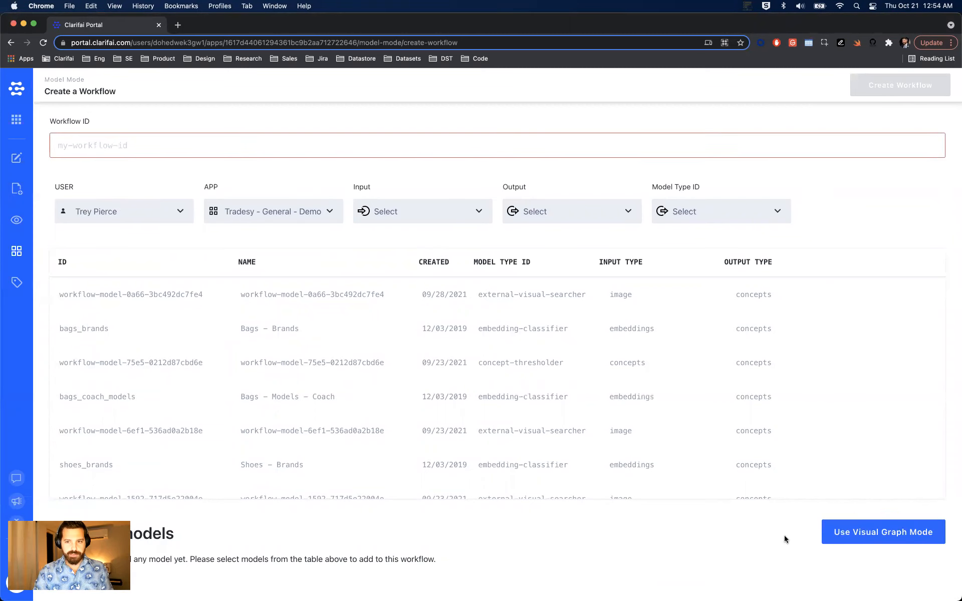
{"action": "left_click", "coordinate": [852, 537]}
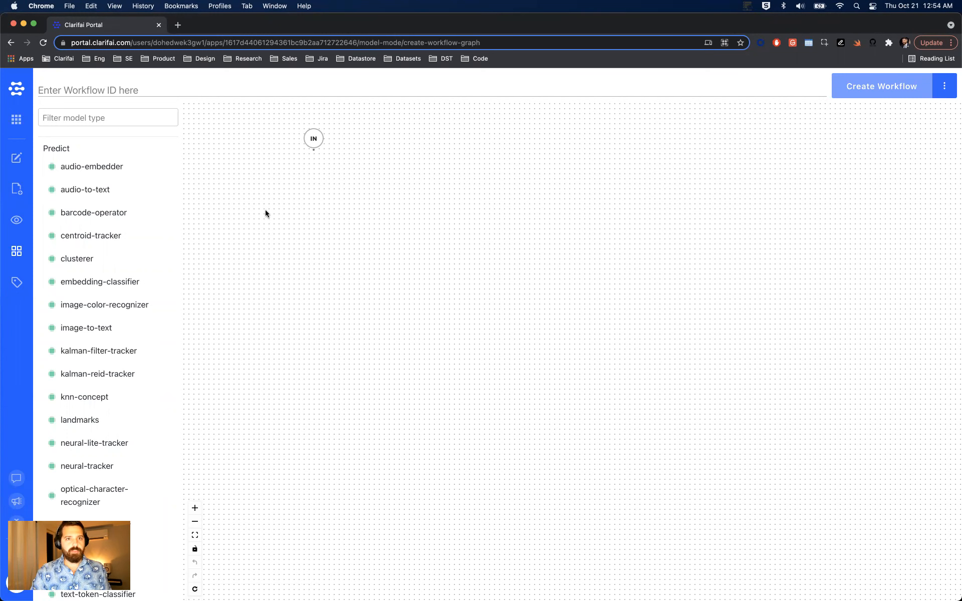
Return to the gallery's workflow list, copy the people-to-general-v3 workflow, and open the copy in visual graph mode
{"action": "left_click", "coordinate": [12, 255]}
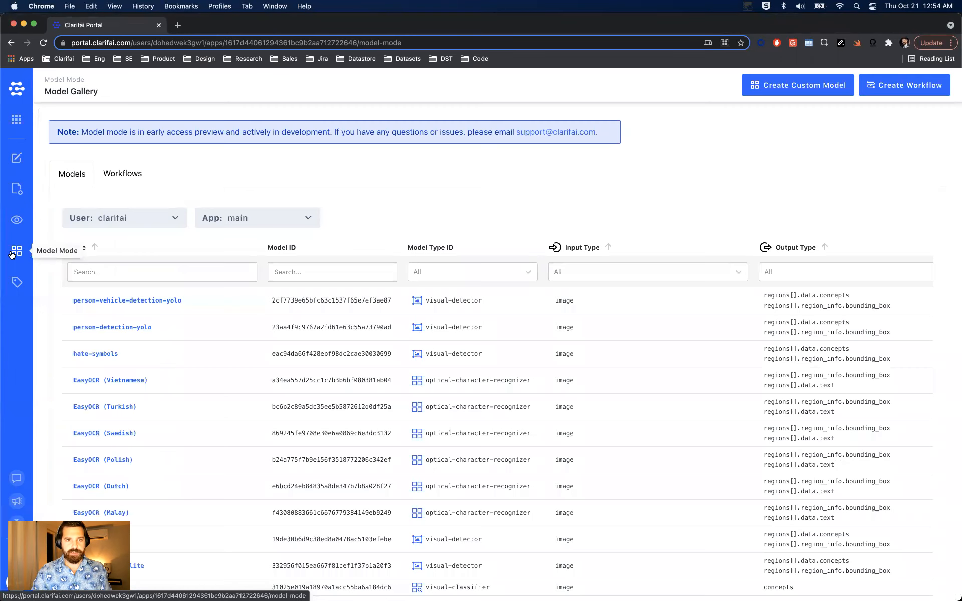
{"action": "left_click", "coordinate": [116, 177]}
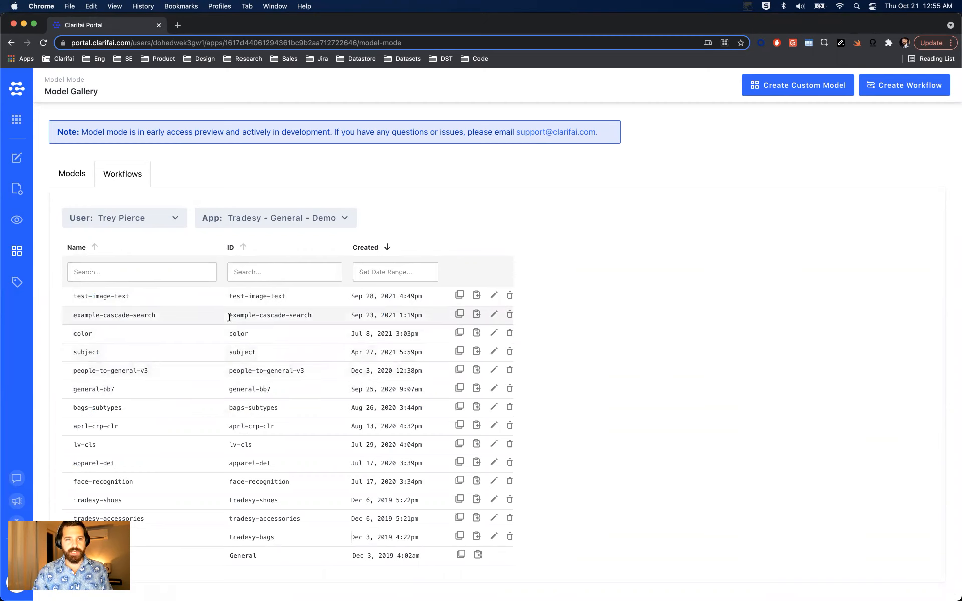
{"action": "left_click", "coordinate": [113, 217]}
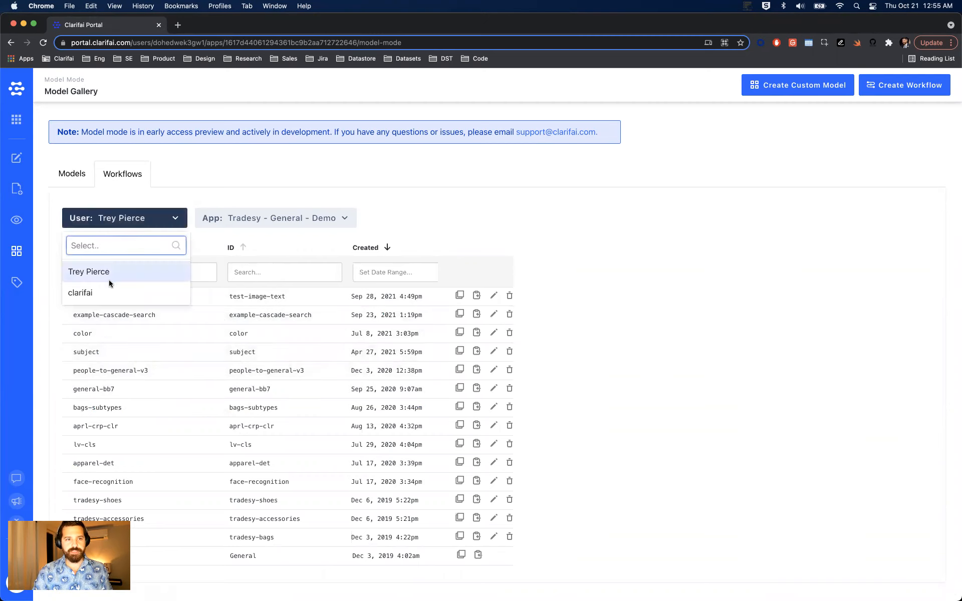
{"action": "left_click", "coordinate": [322, 182]}
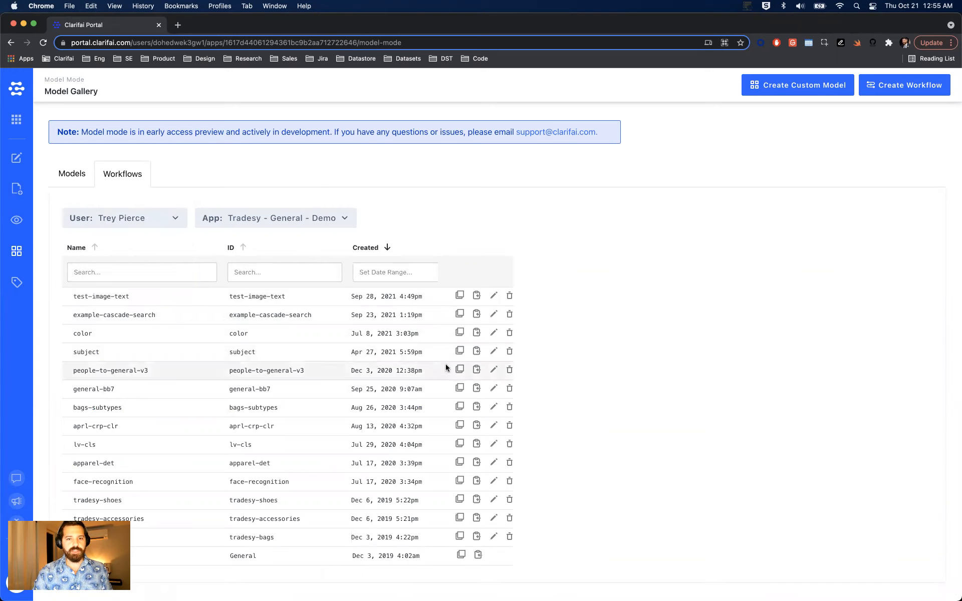
{"action": "left_click", "coordinate": [460, 370]}
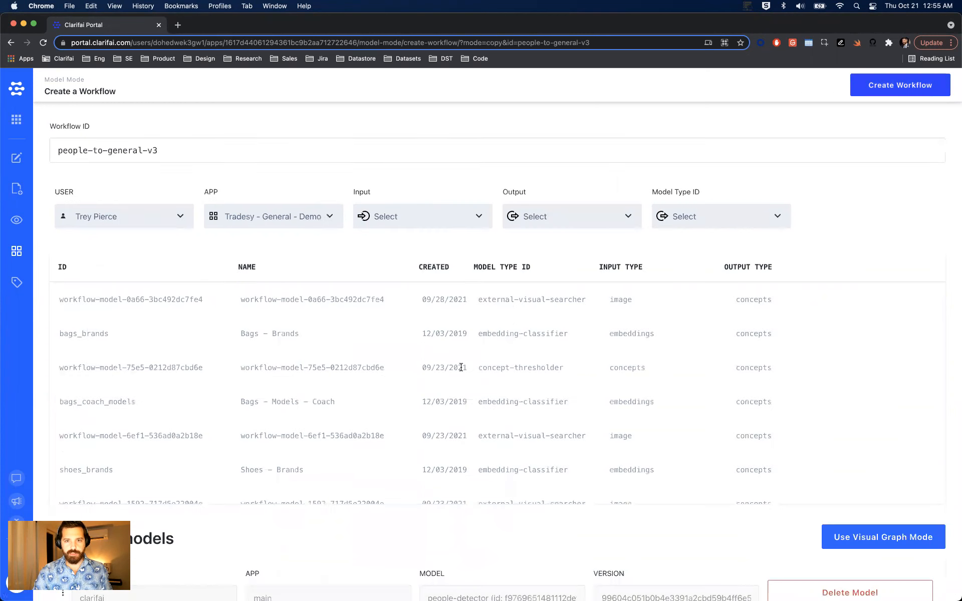
{"action": "left_click", "coordinate": [837, 530]}
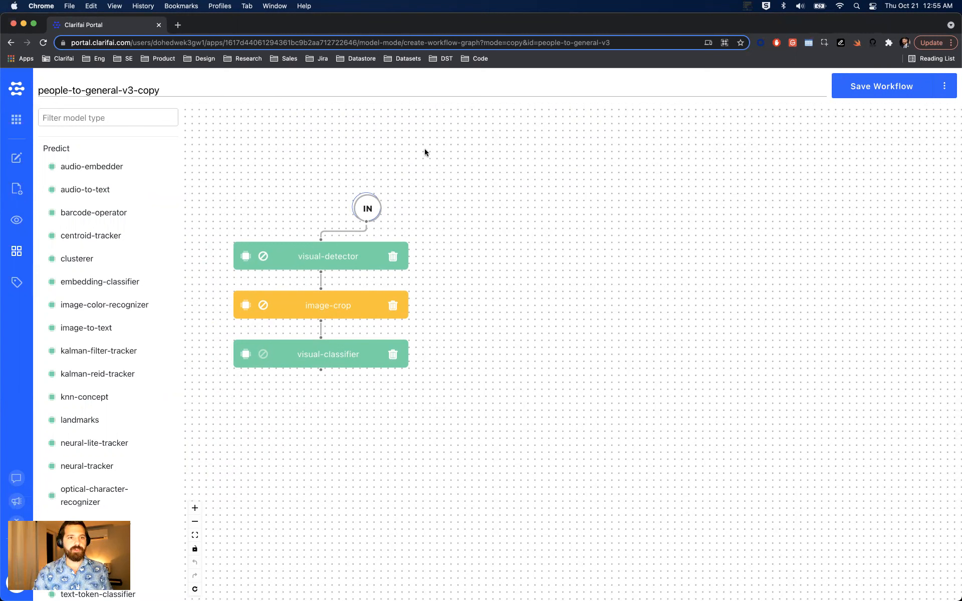
Add an audio-embedder node as a second branch from the IN node, replacing the first one placed
{"action": "left_click_drag", "start_coordinate": [108, 165], "coordinate": [552, 258]}
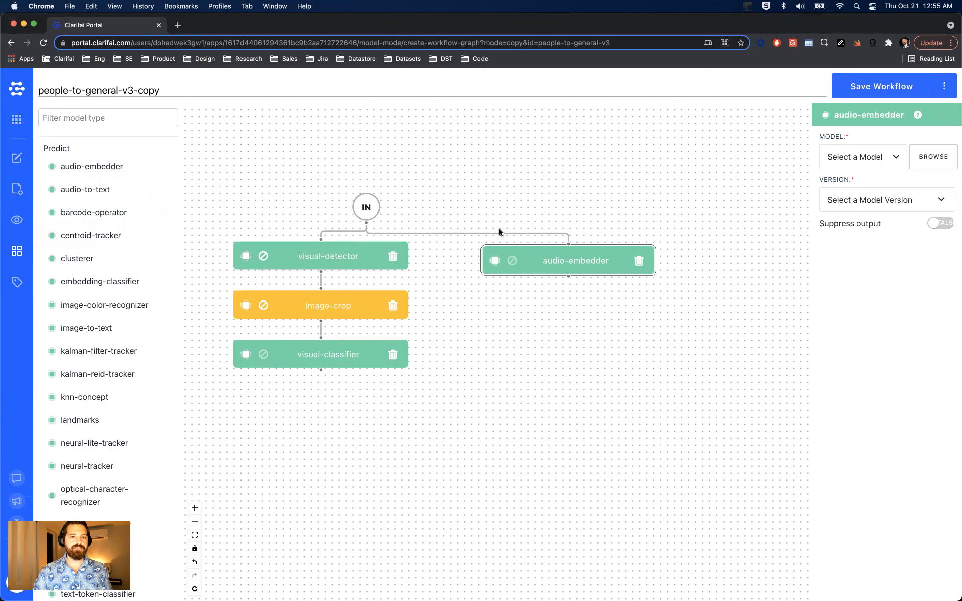
{"action": "left_click", "coordinate": [638, 263]}
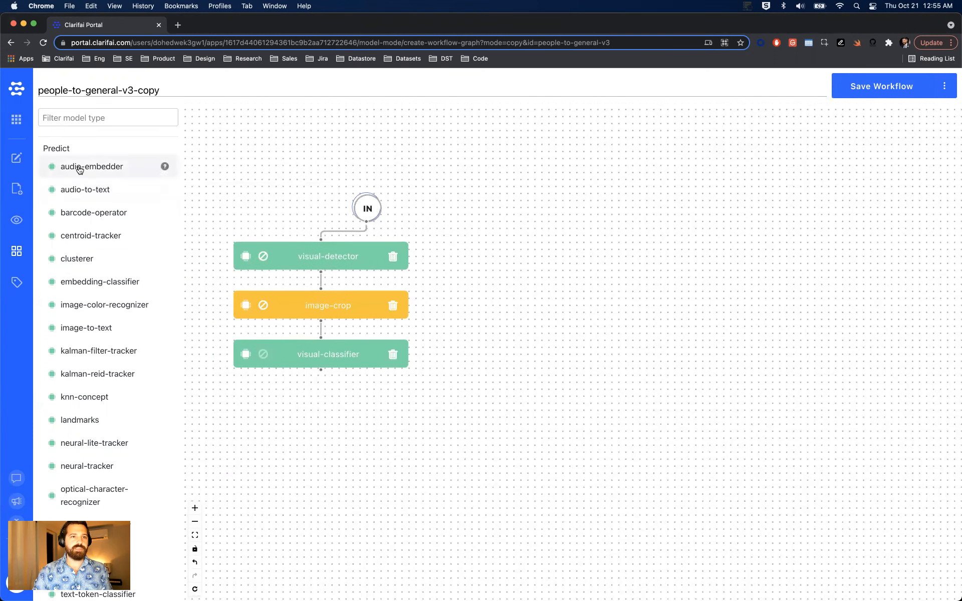
{"action": "left_click", "coordinate": [99, 166]}
{"action": "left_click_drag", "start_coordinate": [386, 251], "coordinate": [552, 254]}
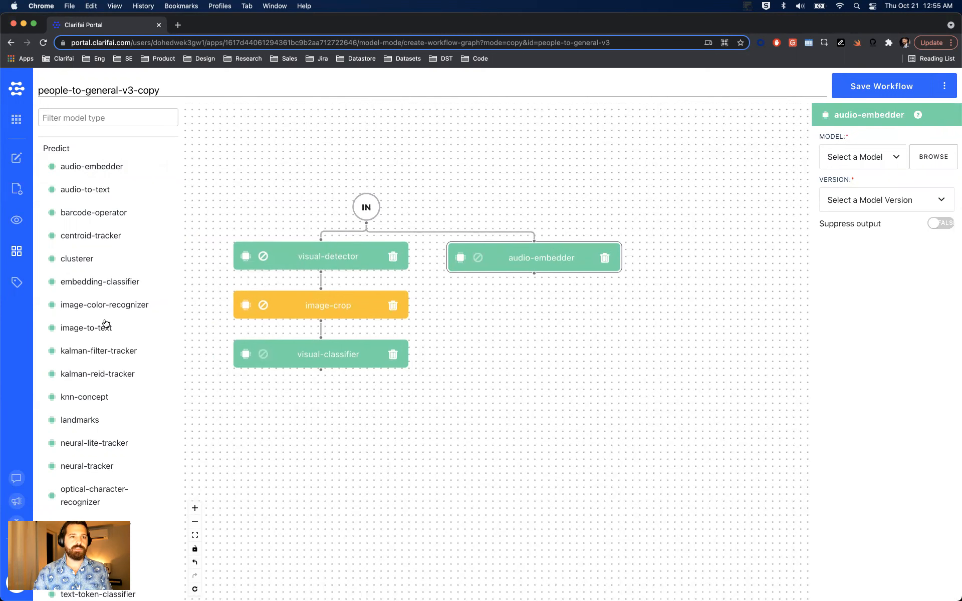
Add an image-crop node below the audio-embedder and try to add an object-counter node
{"action": "scroll", "coordinate": [105, 323], "scroll_direction": "down", "scroll_amount": 10}
{"action": "scroll", "coordinate": [105, 323], "scroll_direction": "down", "scroll_amount": 1}
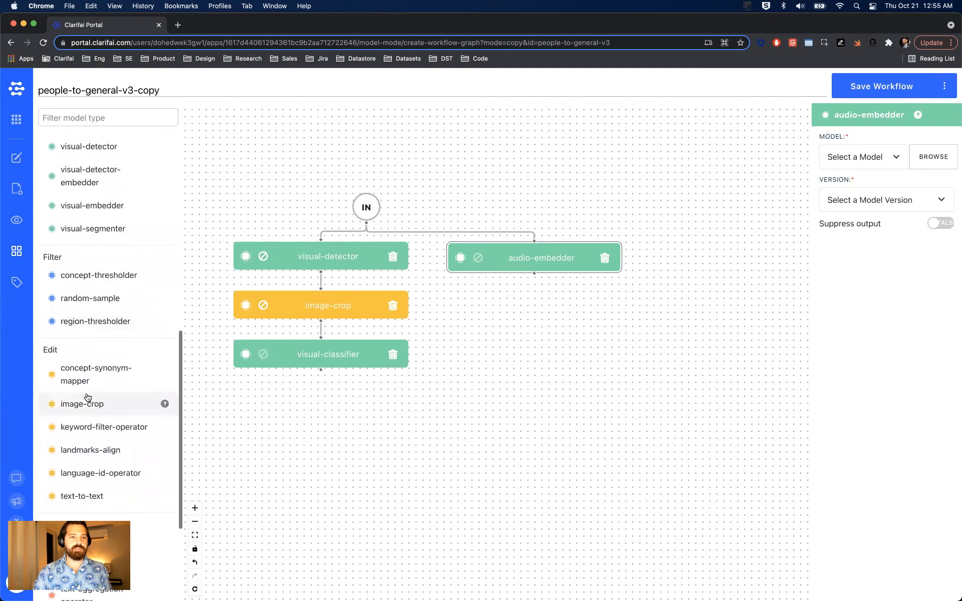
{"action": "left_click", "coordinate": [80, 403]}
{"action": "scroll", "coordinate": [80, 402], "scroll_direction": "down", "scroll_amount": 5}
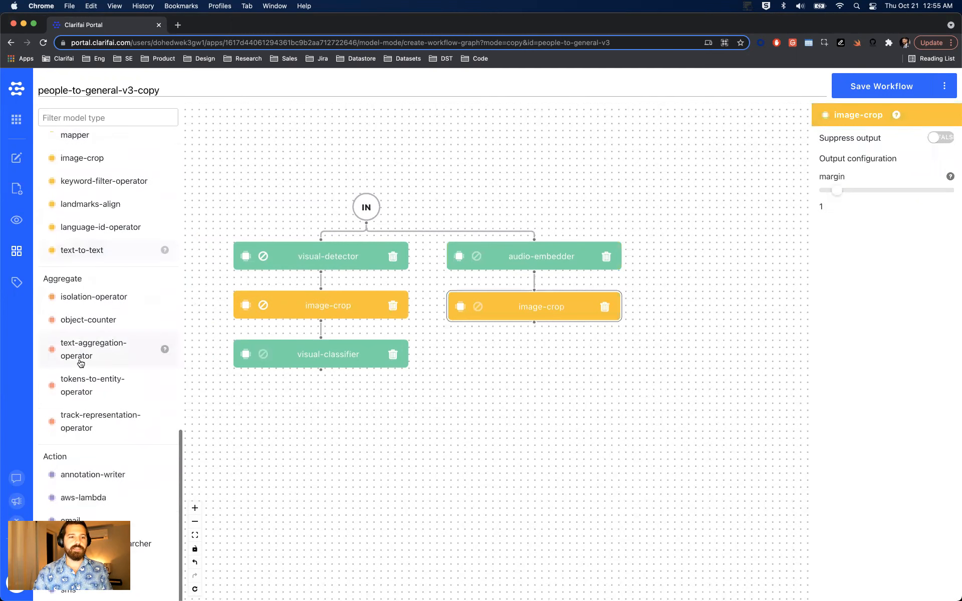
{"action": "left_click", "coordinate": [70, 322]}
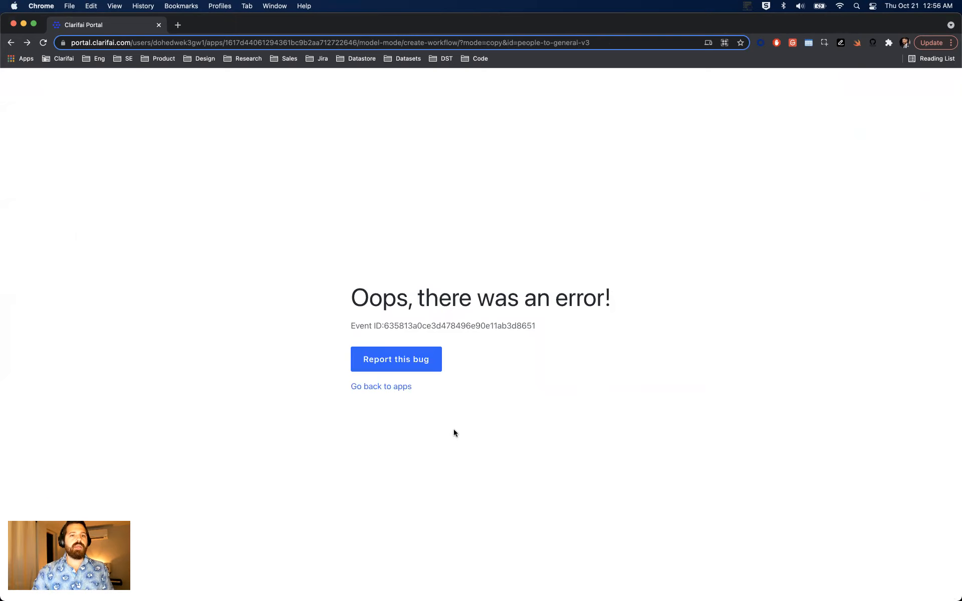
Reload the workflow page and reopen the people-to-general-v3 copy in visual graph mode
{"action": "left_click", "coordinate": [43, 43]}
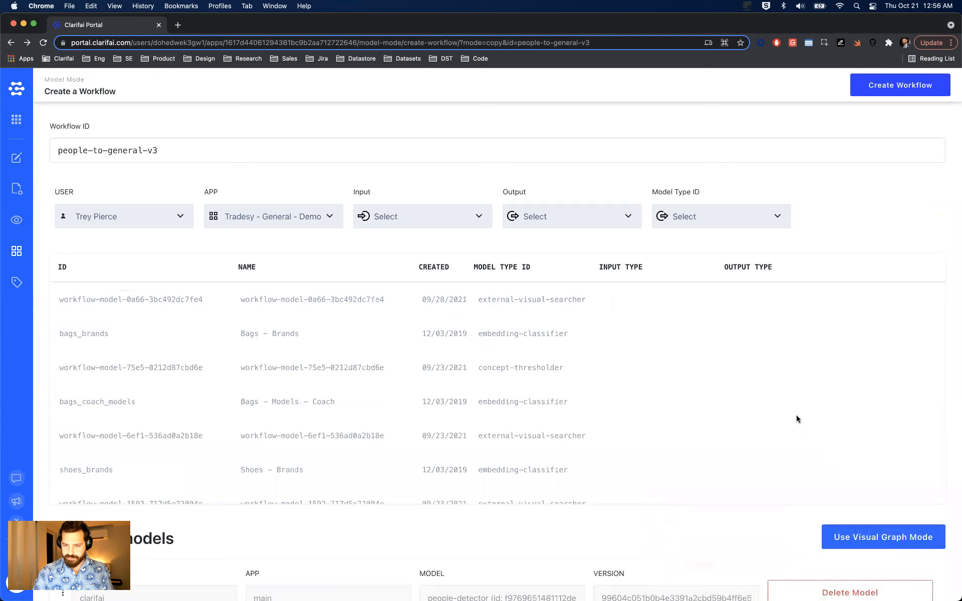
{"action": "scroll", "coordinate": [792, 474], "scroll_direction": "down", "scroll_amount": 15}
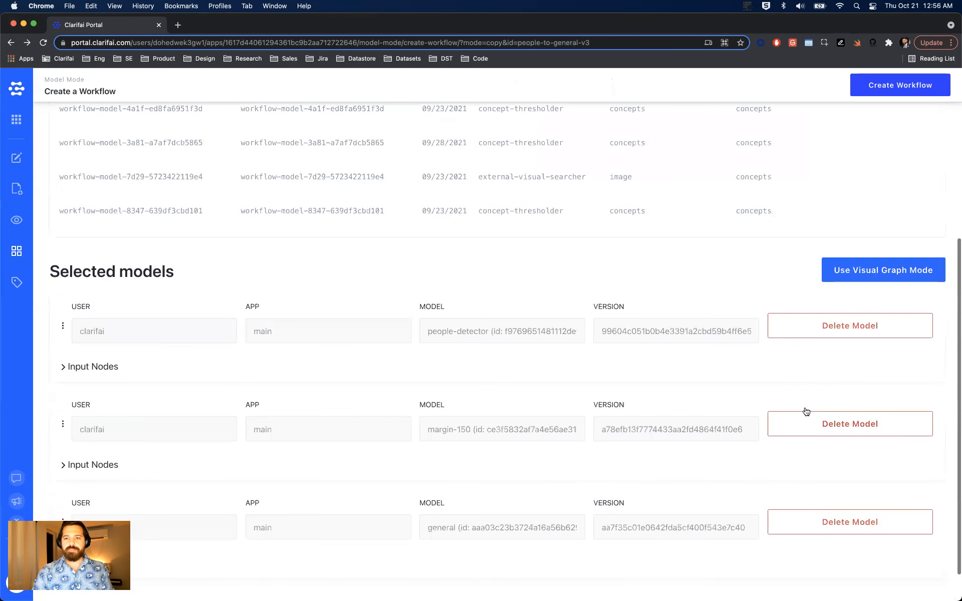
{"action": "left_click", "coordinate": [831, 272]}
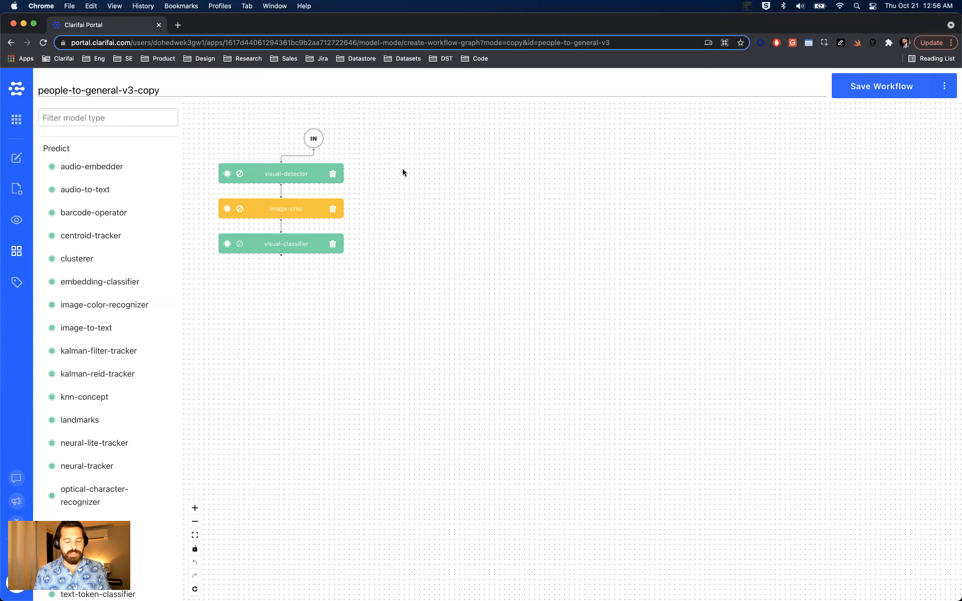
Enlarge the workflow graph and examine the visual-detector node's model and output settings
{"action": "scroll", "coordinate": [528, 300], "scroll_direction": "up", "scroll_amount": 5}
{"action": "left_click_drag", "start_coordinate": [532, 295], "coordinate": [577, 306]}
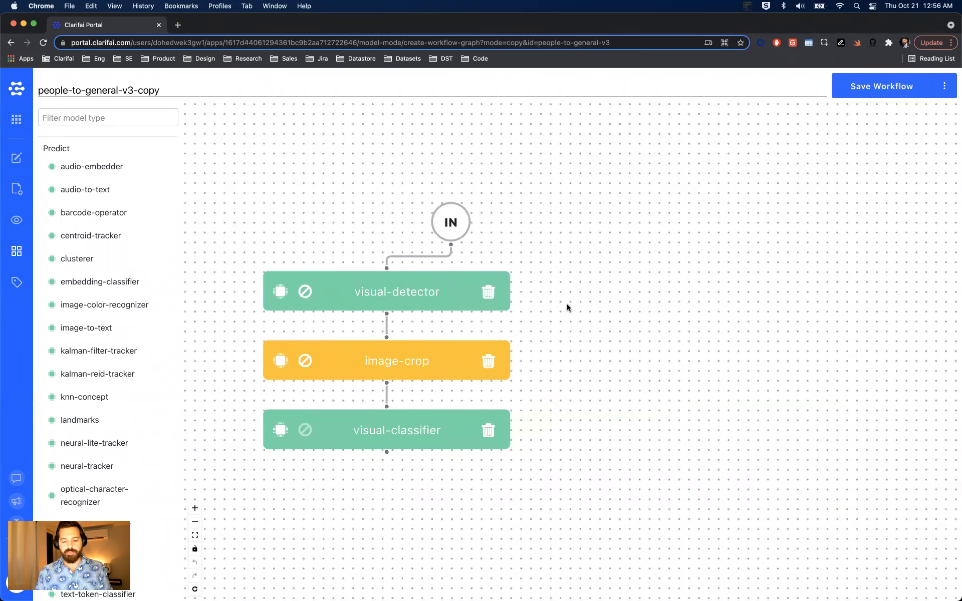
{"action": "left_click_drag", "start_coordinate": [567, 304], "coordinate": [641, 294]}
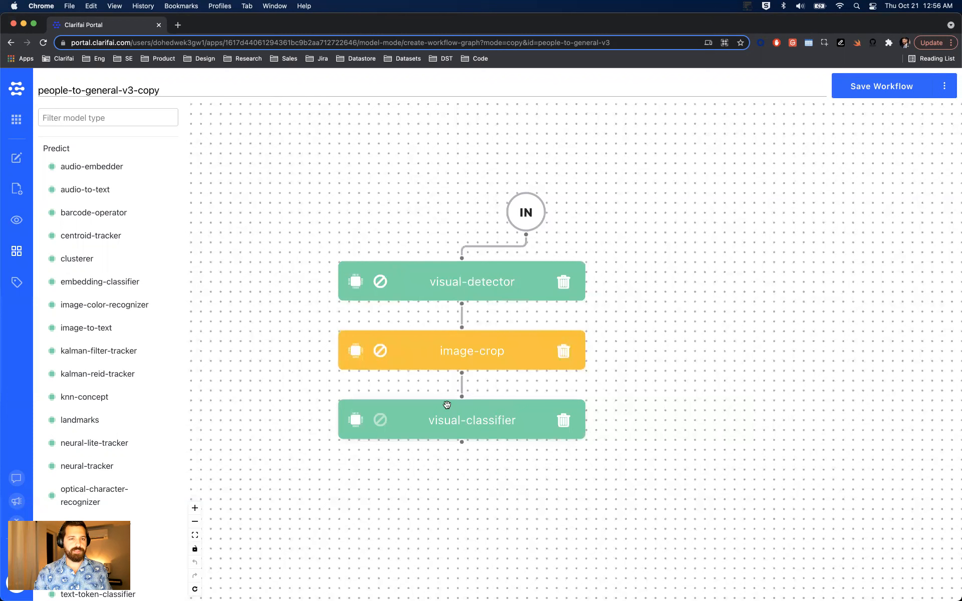
{"action": "left_click", "coordinate": [474, 286]}
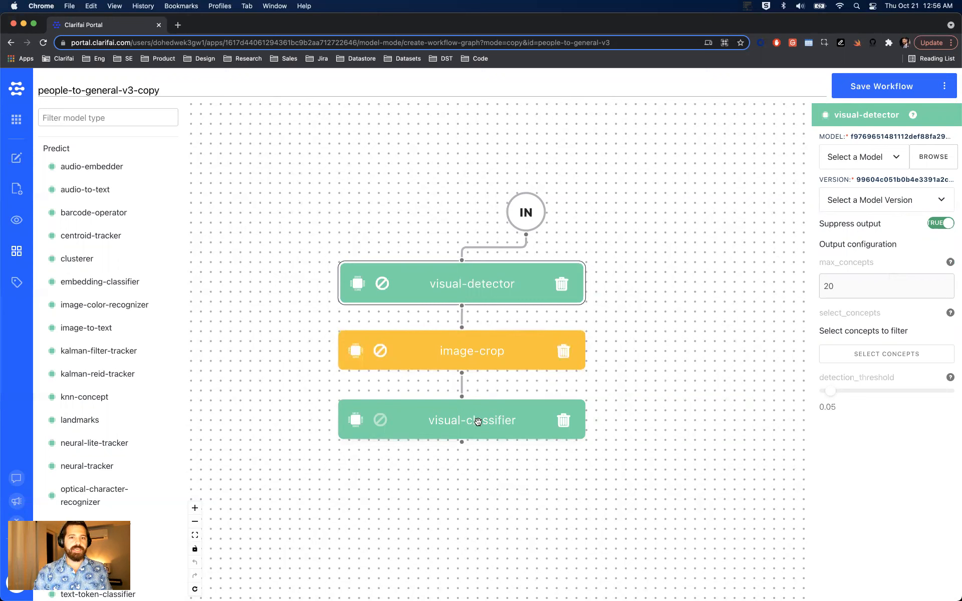
{"action": "left_click", "coordinate": [524, 221]}
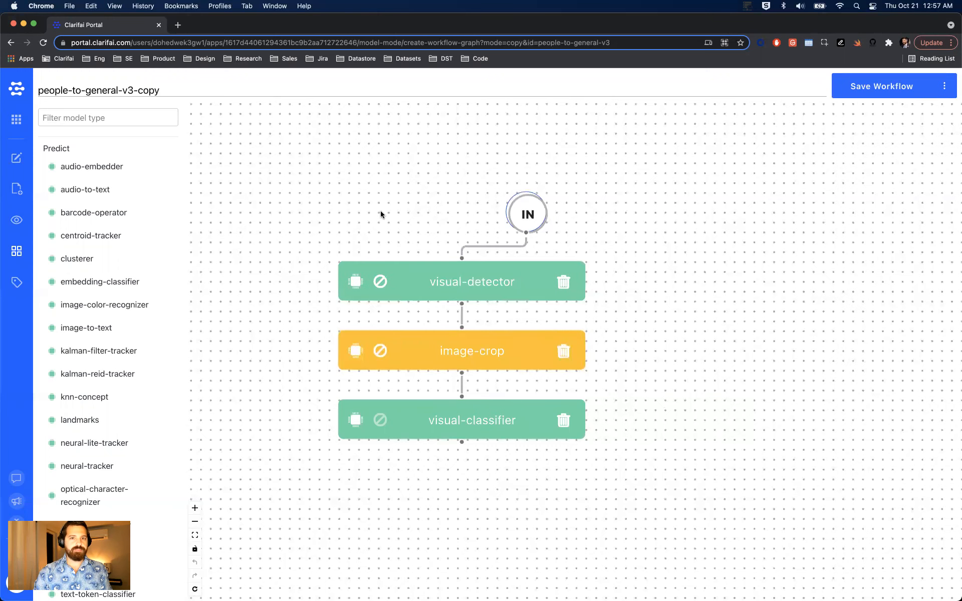
Filter the model types by "cla" and add an embedding-classifier node as a separate branch from the IN node, beside the visual-detector
{"action": "left_click", "coordinate": [113, 122]}
{"action": "type", "text": "cla"}
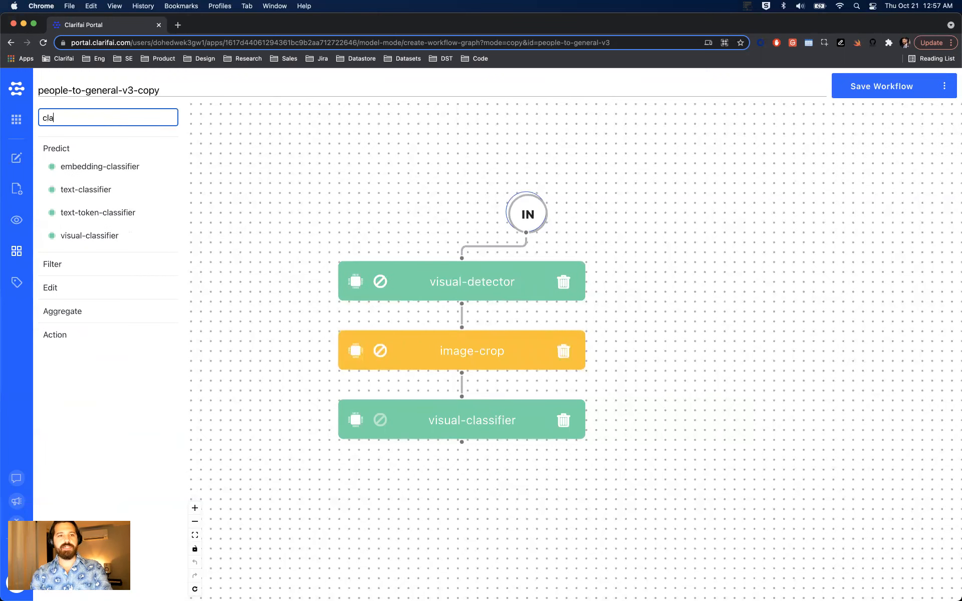
{"action": "left_click_drag", "start_coordinate": [133, 163], "coordinate": [494, 282]}
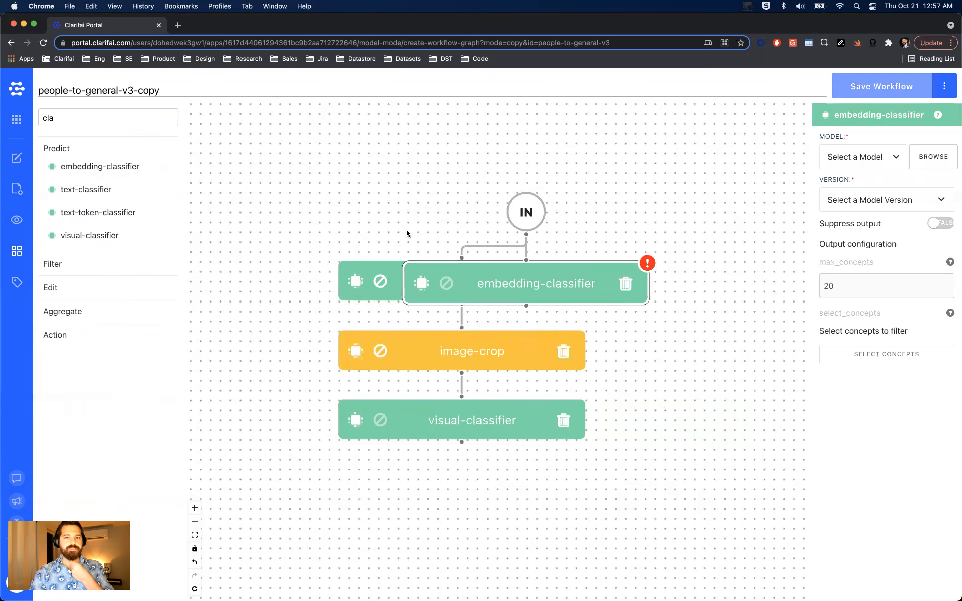
{"action": "left_click_drag", "start_coordinate": [553, 294], "coordinate": [761, 292]}
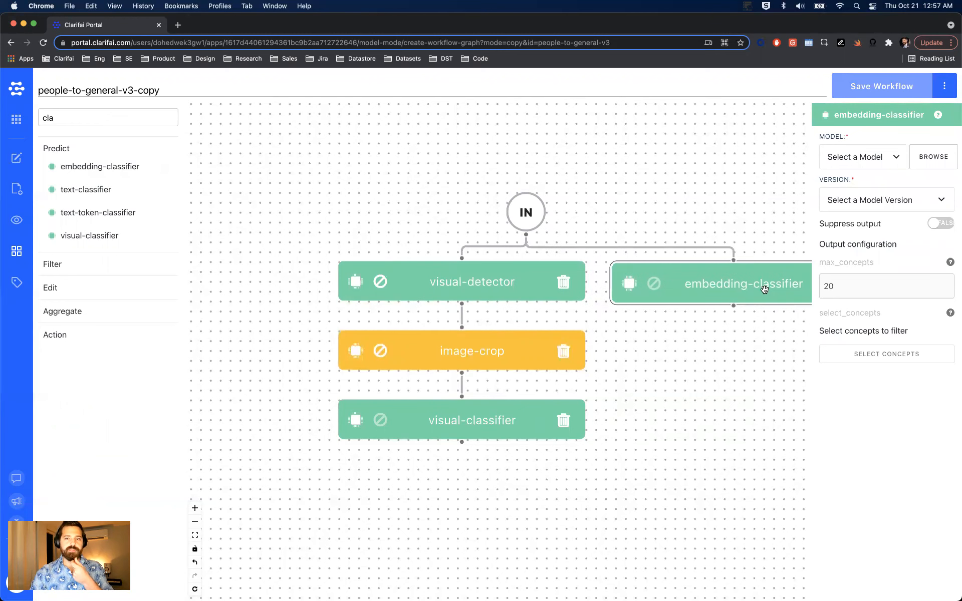
Set the embedding-classifier node's model to Bags - Subtypes and its version to the one starting with 5d5877c4b6e84eac8355f
{"action": "left_click", "coordinate": [858, 157]}
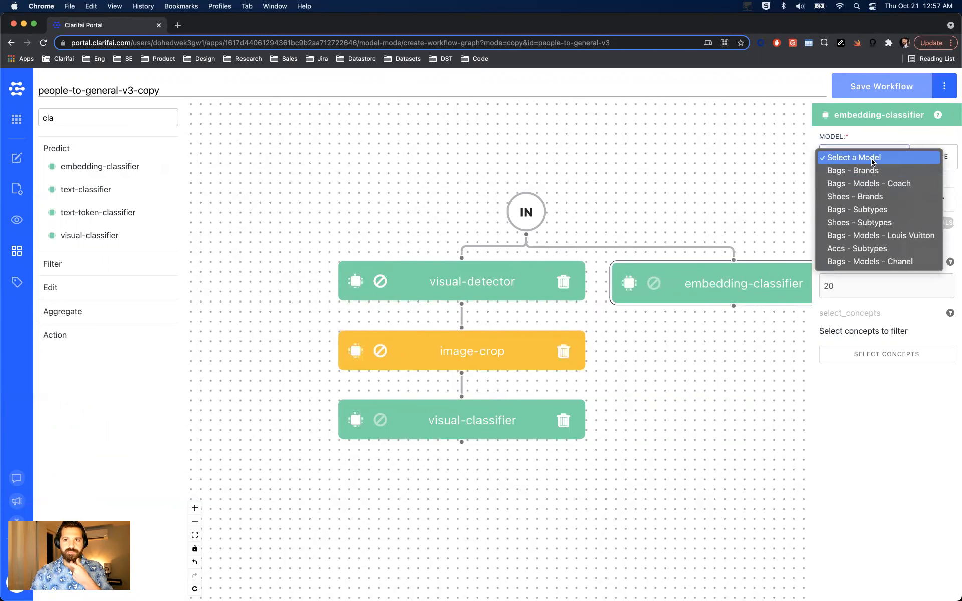
{"action": "left_click", "coordinate": [859, 211]}
{"action": "left_click", "coordinate": [875, 206]}
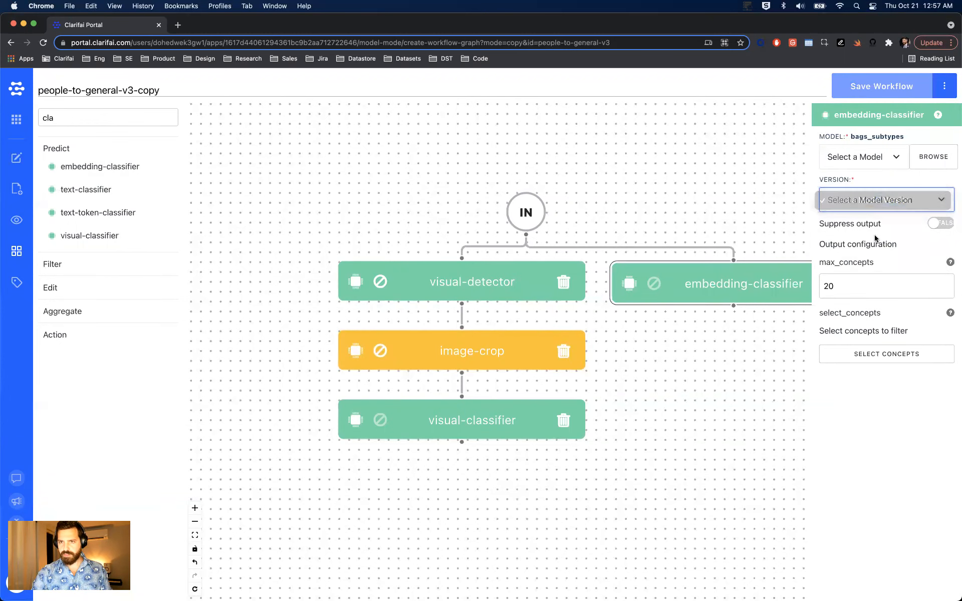
{"action": "left_click", "coordinate": [875, 203]}
{"action": "left_click", "coordinate": [851, 213]}
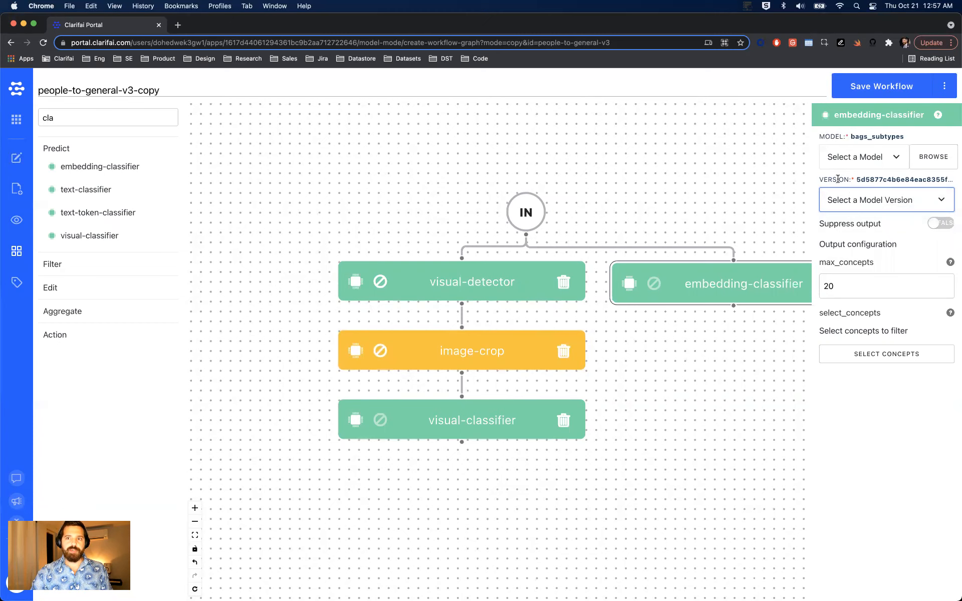
Turn Suppress output on and back off for the embedding-classifier node, and highlight the Output configuration heading
{"action": "left_click", "coordinate": [940, 226]}
{"action": "left_click", "coordinate": [942, 228]}
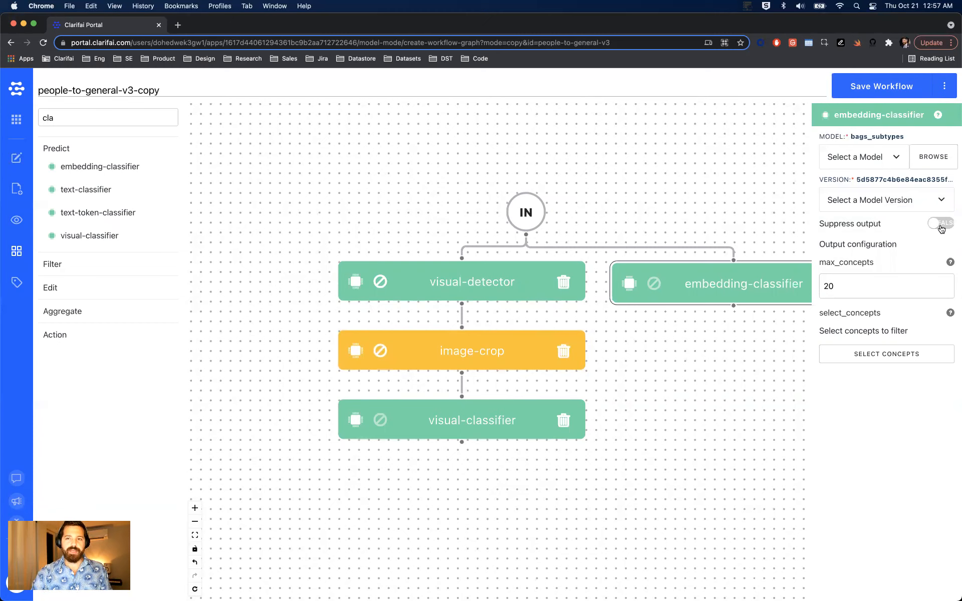
{"action": "triple_click", "coordinate": [855, 245]}
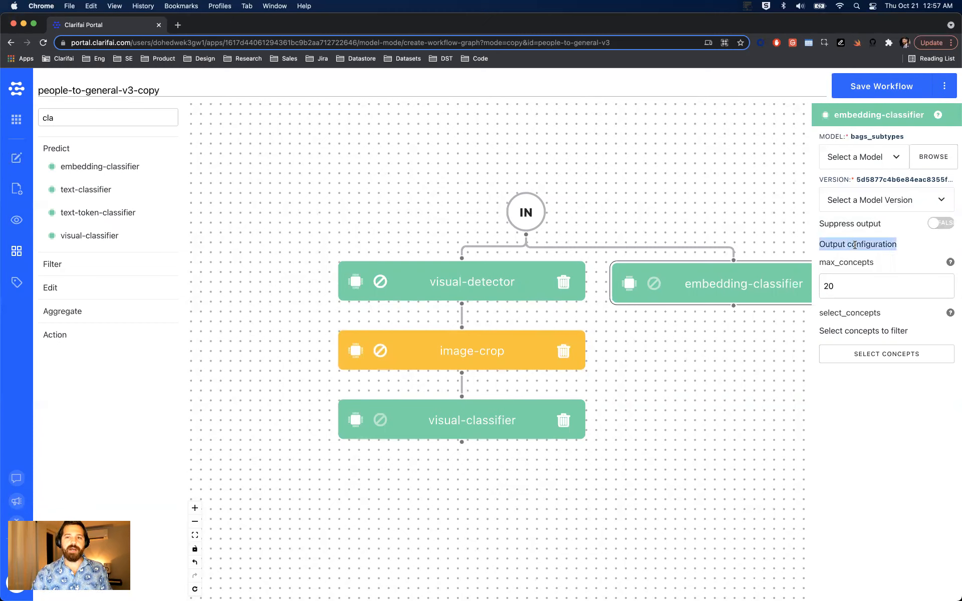
Examine the embedding-classifier node's max_concepts setting, browse all of its selectable concepts, and close the concept selection without applying it
{"action": "left_click", "coordinate": [828, 285]}
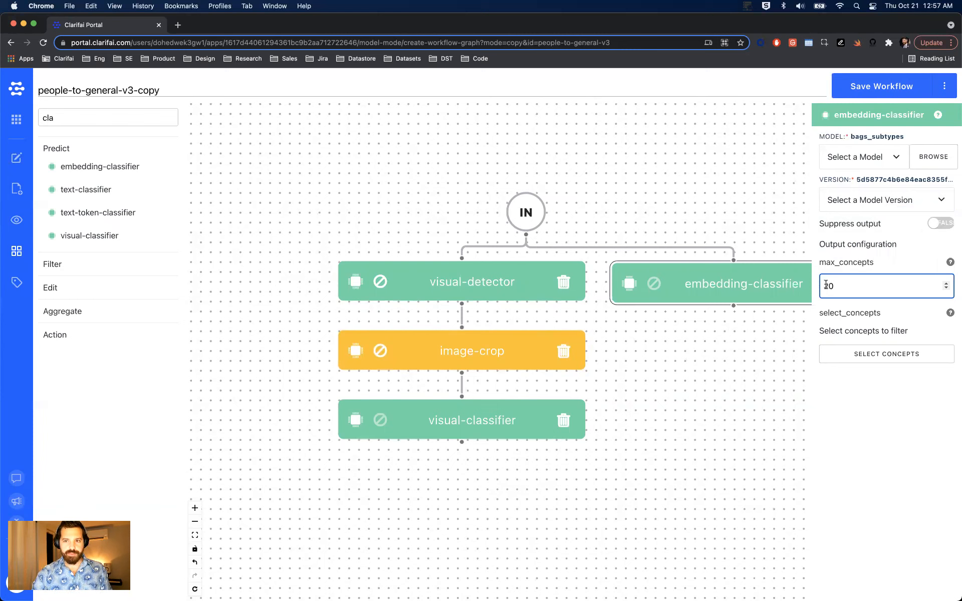
{"action": "left_click", "coordinate": [878, 356]}
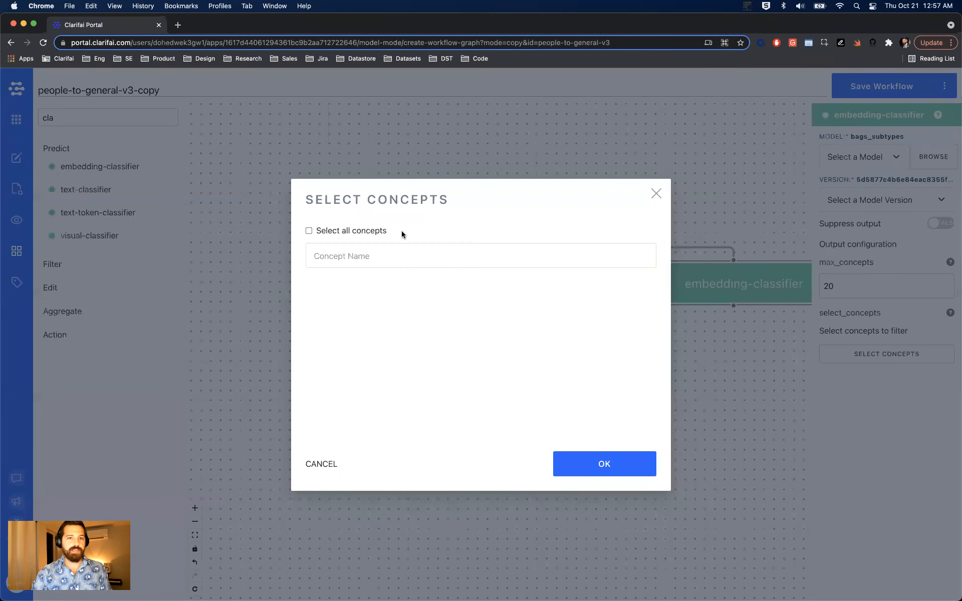
{"action": "left_click", "coordinate": [364, 230]}
{"action": "scroll", "coordinate": [386, 335], "scroll_direction": "down", "scroll_amount": 5}
{"action": "scroll", "coordinate": [386, 335], "scroll_direction": "up", "scroll_amount": 8}
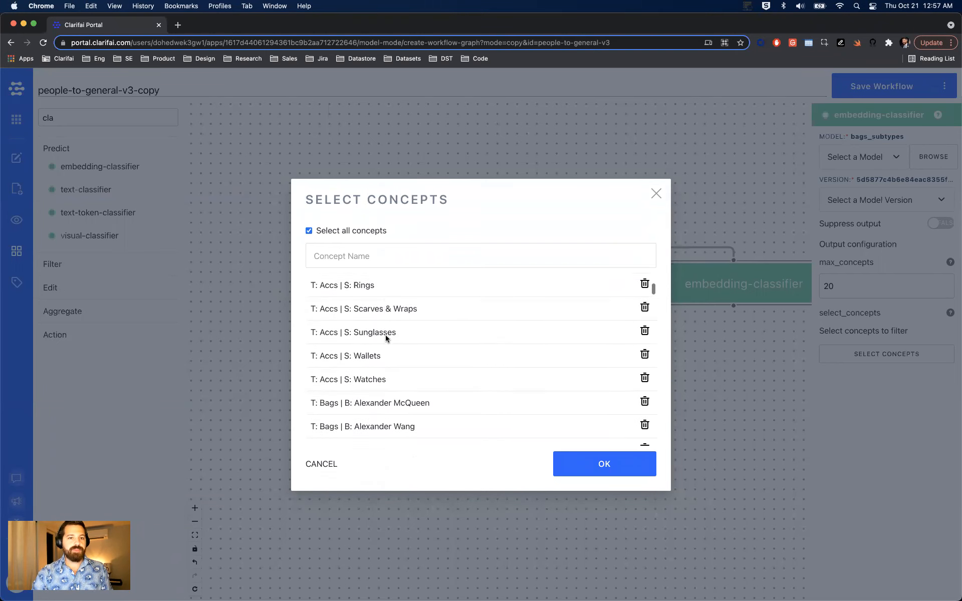
{"action": "left_click", "coordinate": [656, 194]}
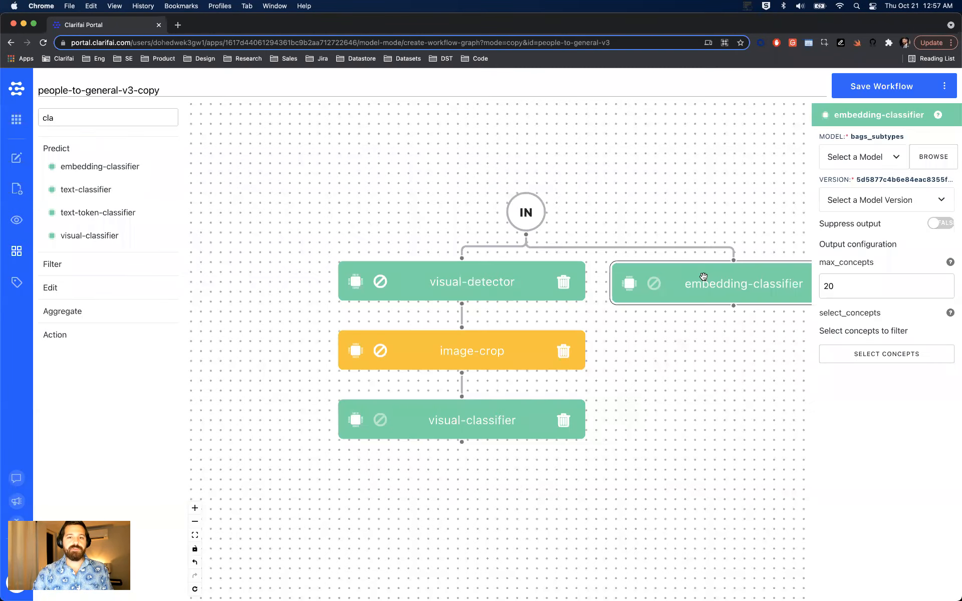
Delete the embedding-classifier node from the workflow graph and show the visual-detector node's settings
{"action": "left_click_drag", "start_coordinate": [737, 386], "coordinate": [651, 381]}
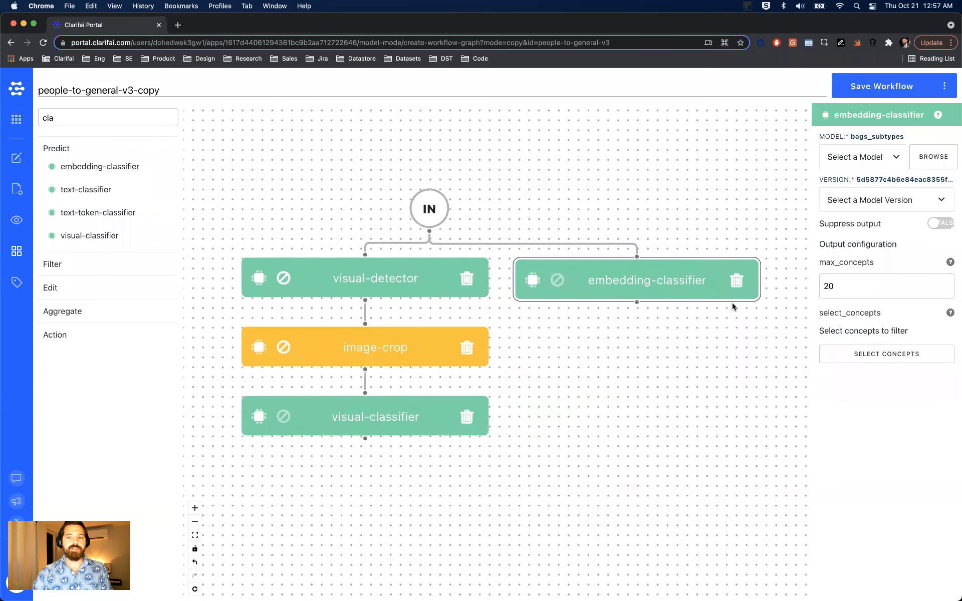
{"action": "left_click", "coordinate": [738, 281]}
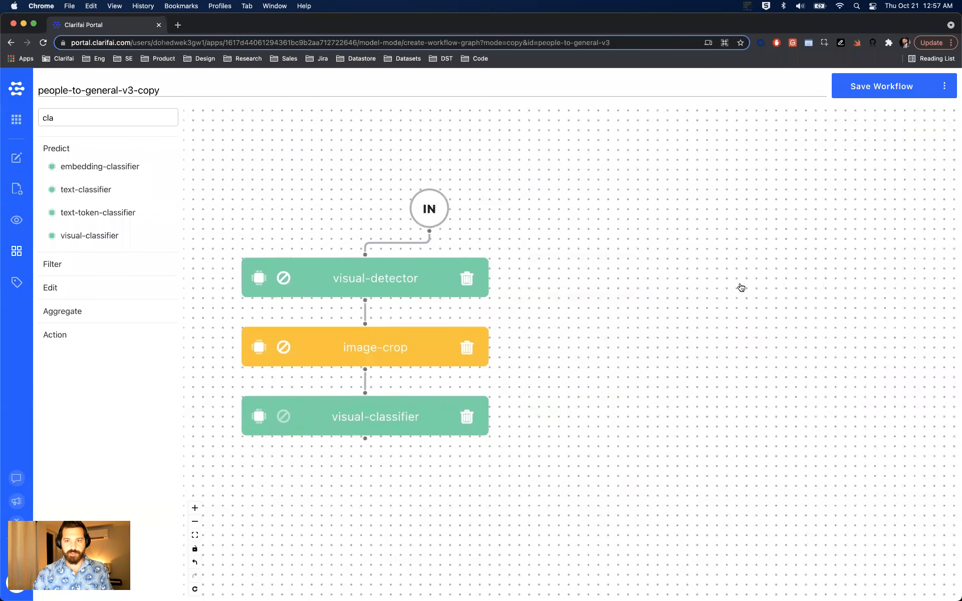
{"action": "left_click", "coordinate": [451, 276]}
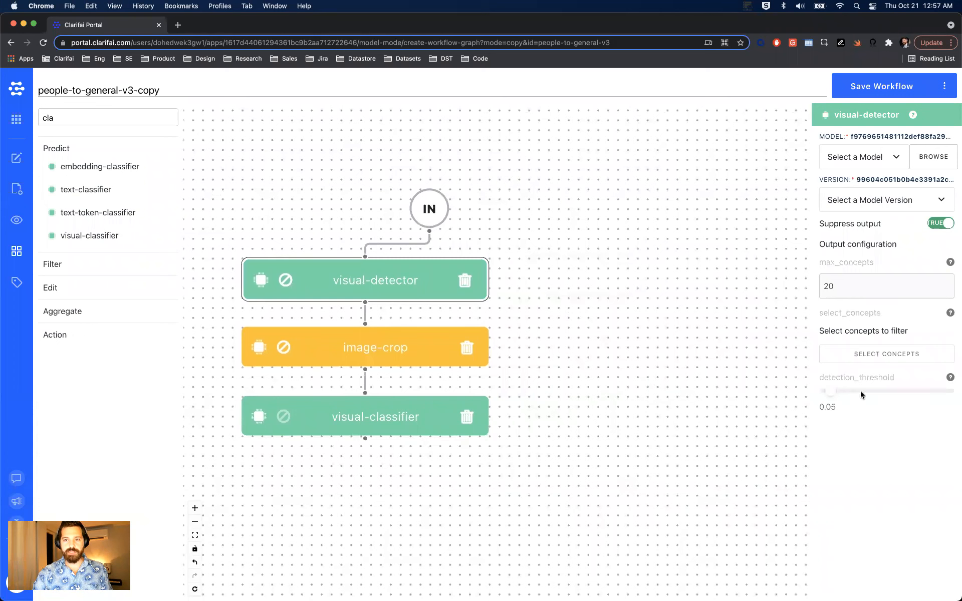
Set the image-crop node's margin to 0.96 and switch its Suppress output off and back on
{"action": "left_click", "coordinate": [389, 344]}
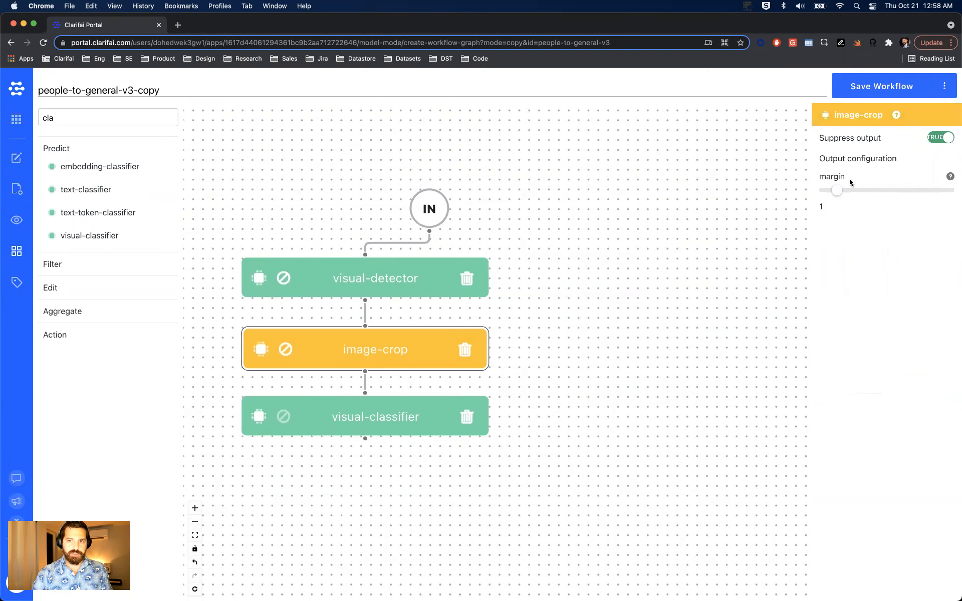
{"action": "mouse_move", "coordinate": [842, 190]}
{"action": "left_mouse_down"}
{"action": "mouse_move", "coordinate": [897, 198]}
{"action": "mouse_move", "coordinate": [830, 195]}
{"action": "mouse_move", "coordinate": [853, 195]}
{"action": "mouse_move", "coordinate": [836, 200]}
{"action": "left_mouse_up"}
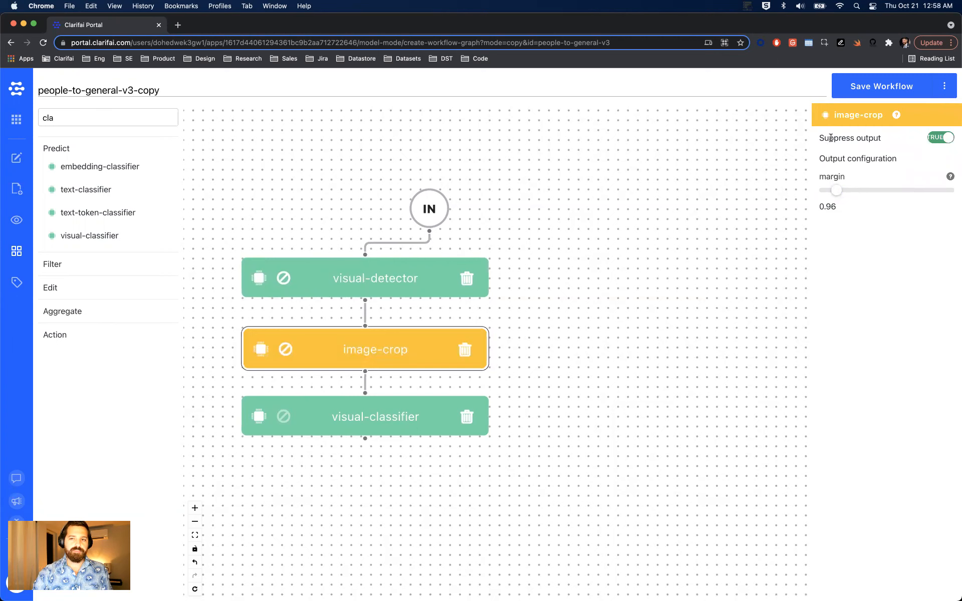
{"action": "double_click", "coordinate": [850, 138]}
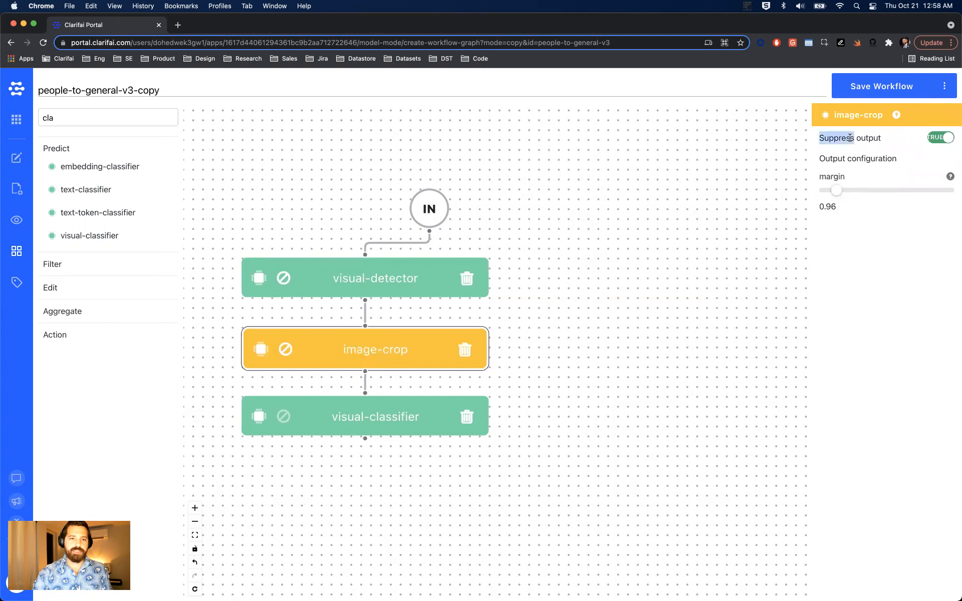
{"action": "left_click", "coordinate": [944, 144]}
{"action": "left_click", "coordinate": [944, 144]}
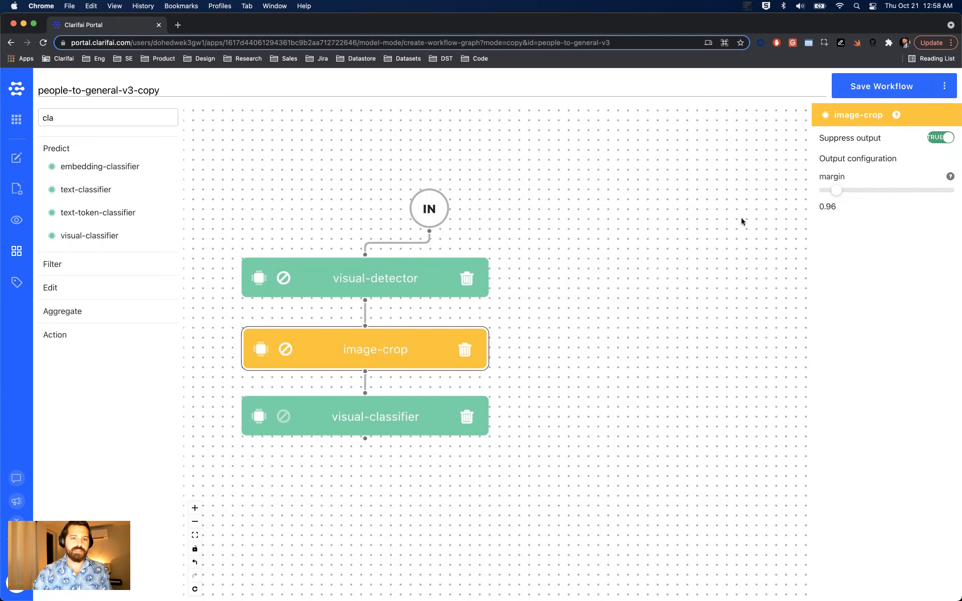
Compare the settings of the visual-classifier, image-crop and visual-detector nodes along the workflow chain
{"action": "left_click", "coordinate": [410, 420]}
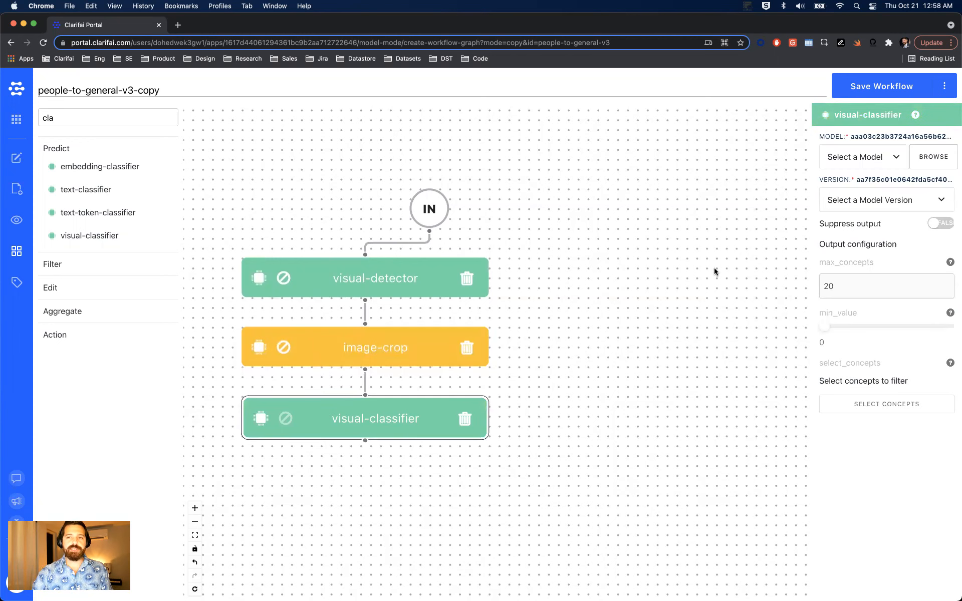
{"action": "left_click", "coordinate": [383, 348]}
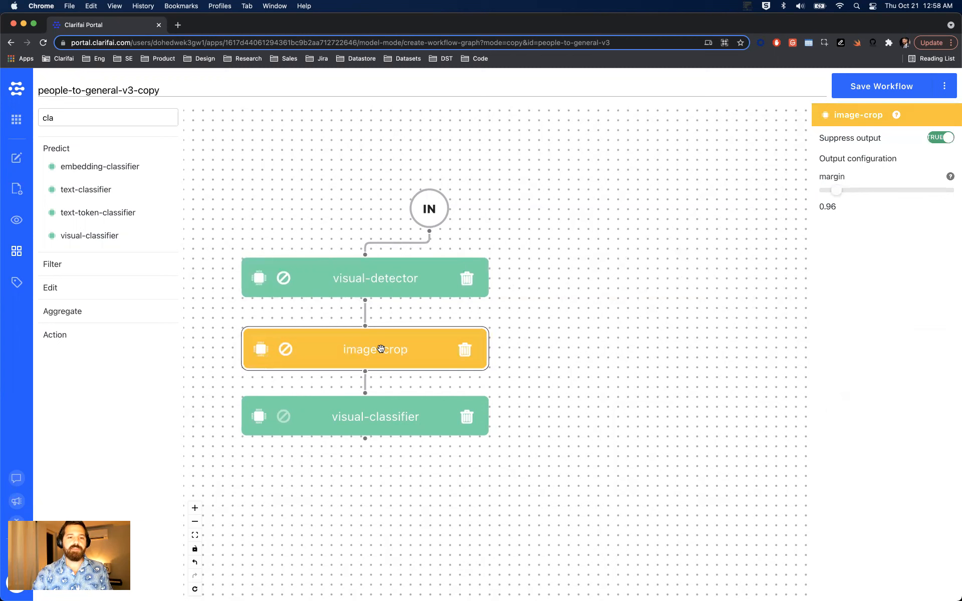
{"action": "left_click", "coordinate": [392, 420]}
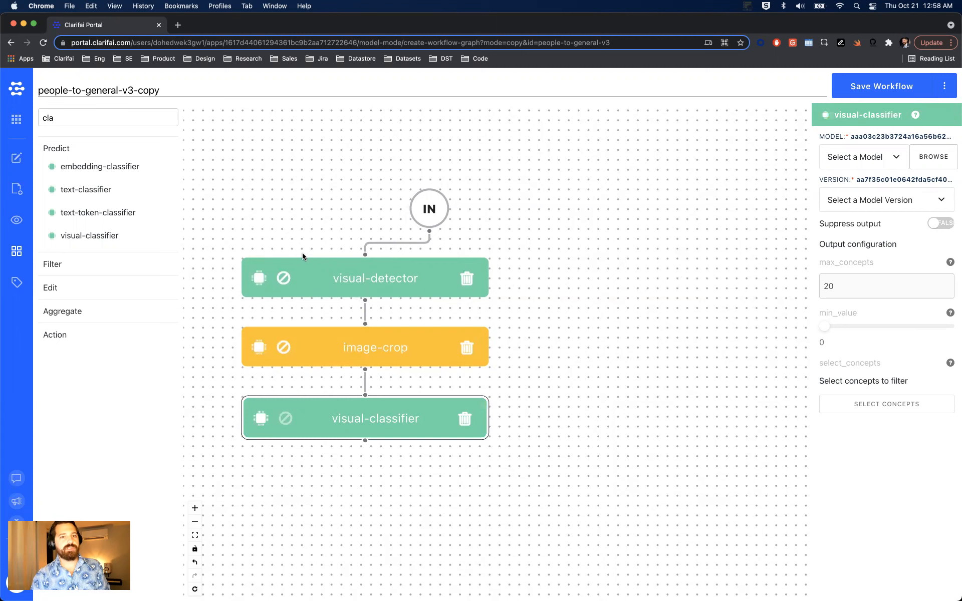
{"action": "left_click", "coordinate": [313, 269]}
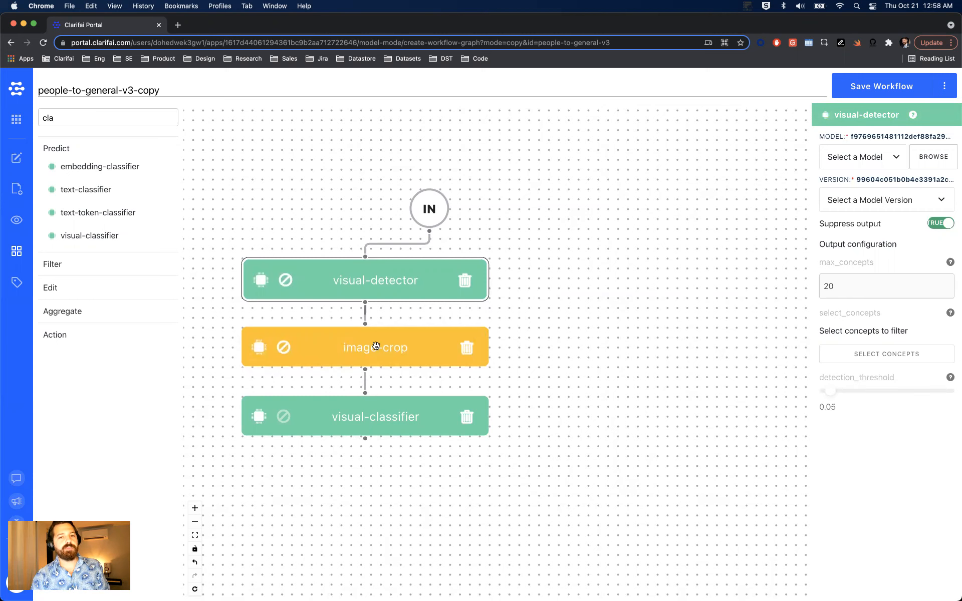
{"action": "left_click", "coordinate": [395, 424]}
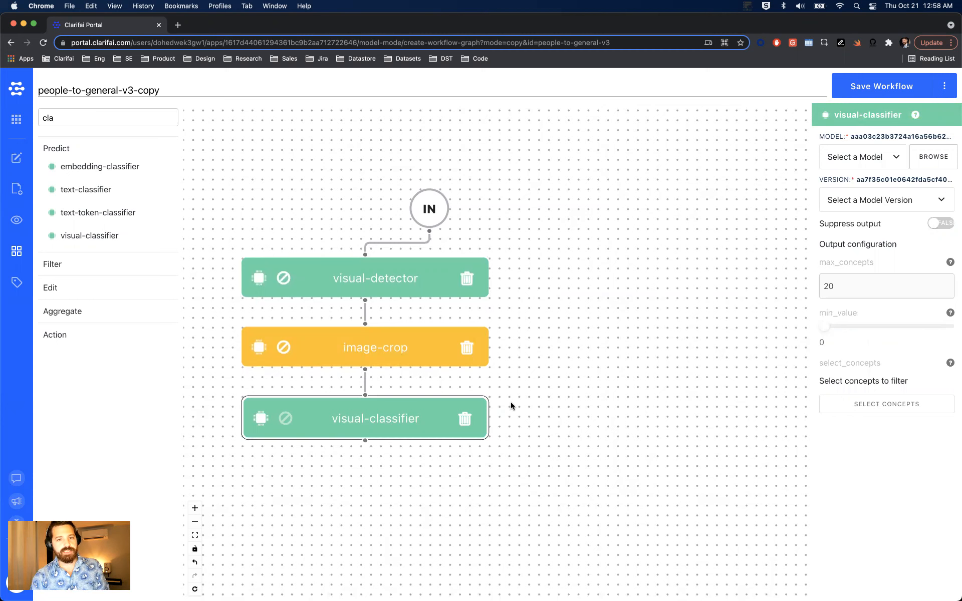
{"action": "left_click", "coordinate": [510, 402]}
{"action": "left_click", "coordinate": [379, 409]}
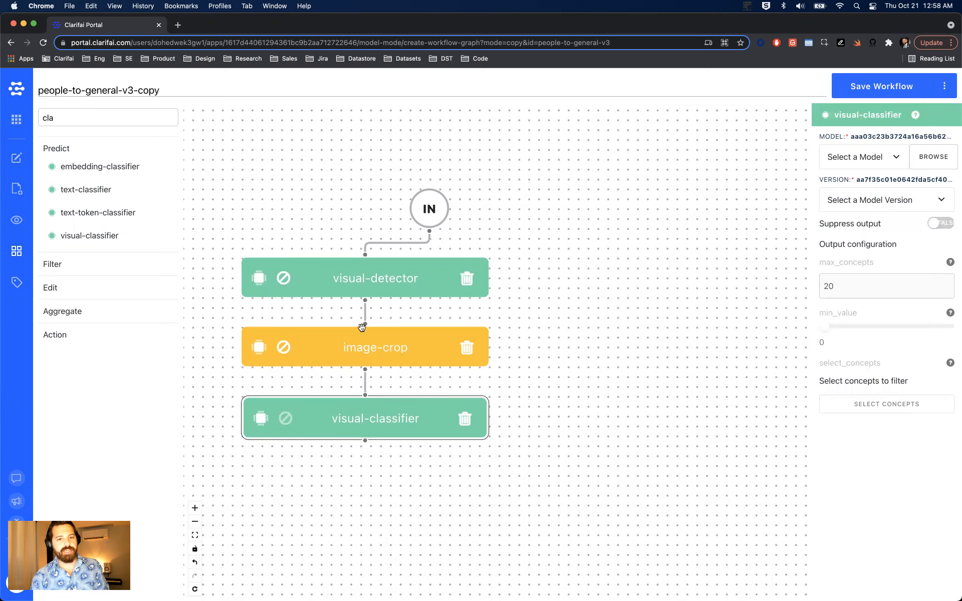
{"action": "left_click", "coordinate": [359, 286]}
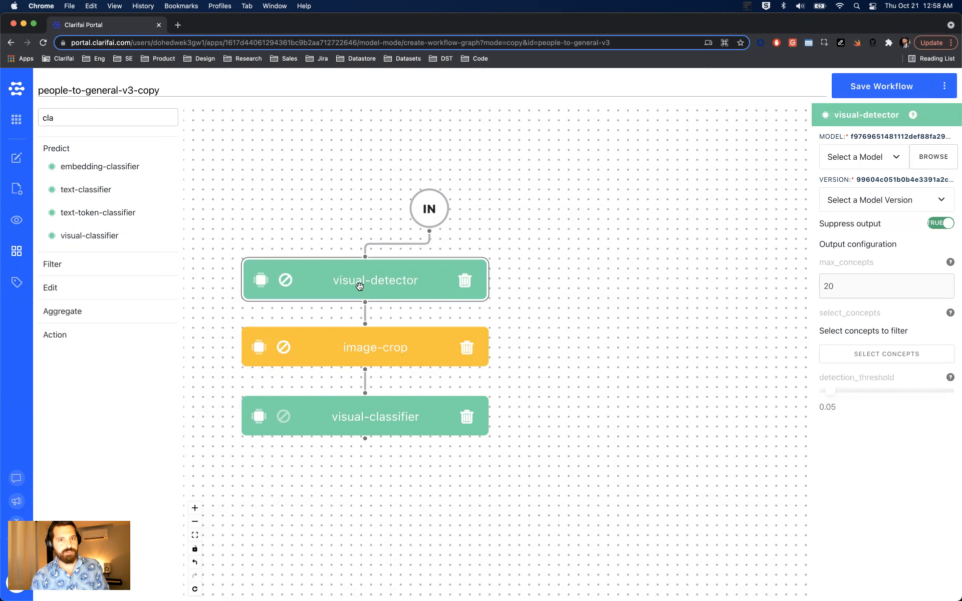
{"action": "left_click", "coordinate": [375, 411]}
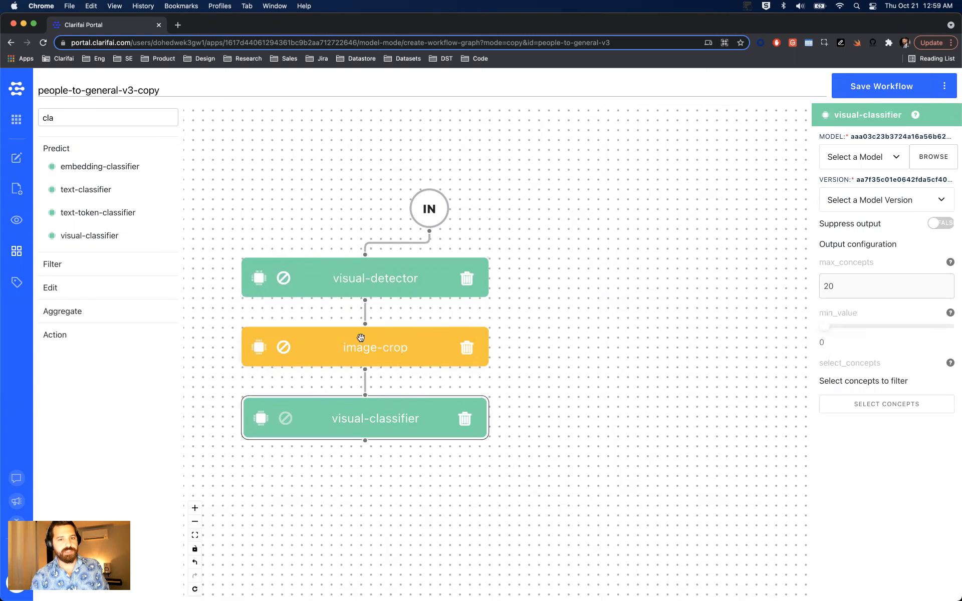
{"action": "left_click", "coordinate": [361, 279]}
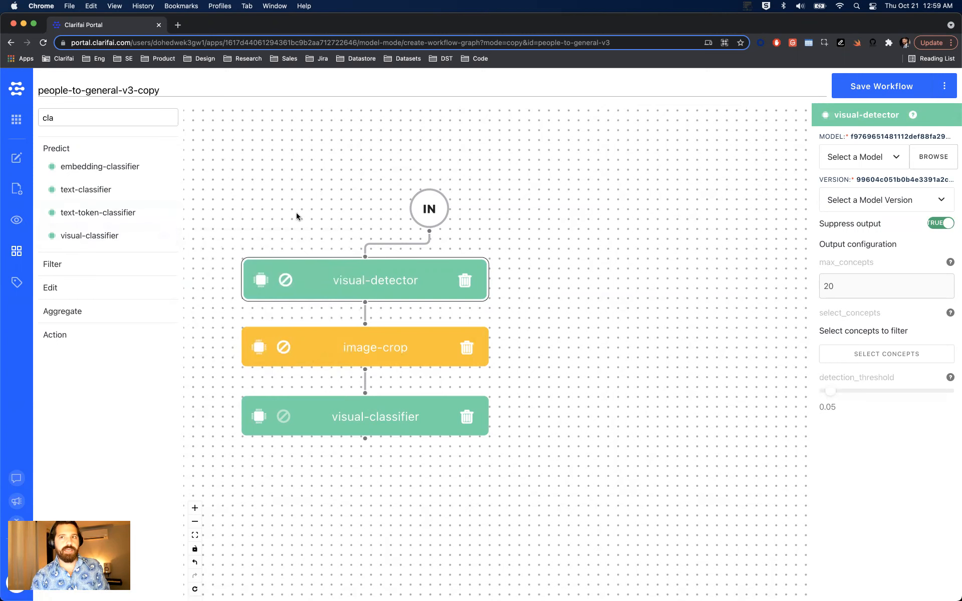
Open the Explorer image of the woman holding two checkered bags and expand its people-to-general-v3 app workflow results
{"action": "left_click", "coordinate": [16, 222]}
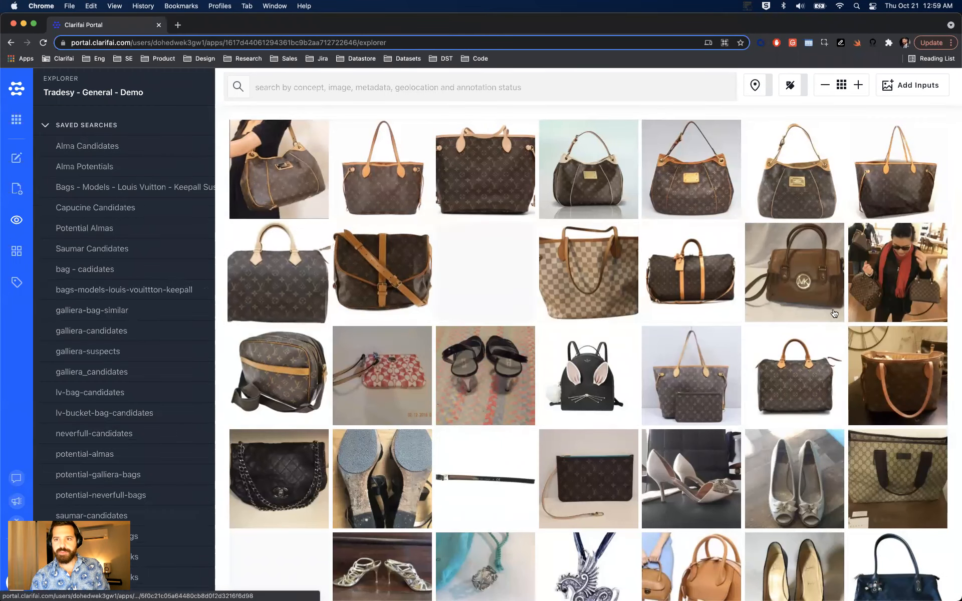
{"action": "left_click", "coordinate": [888, 253]}
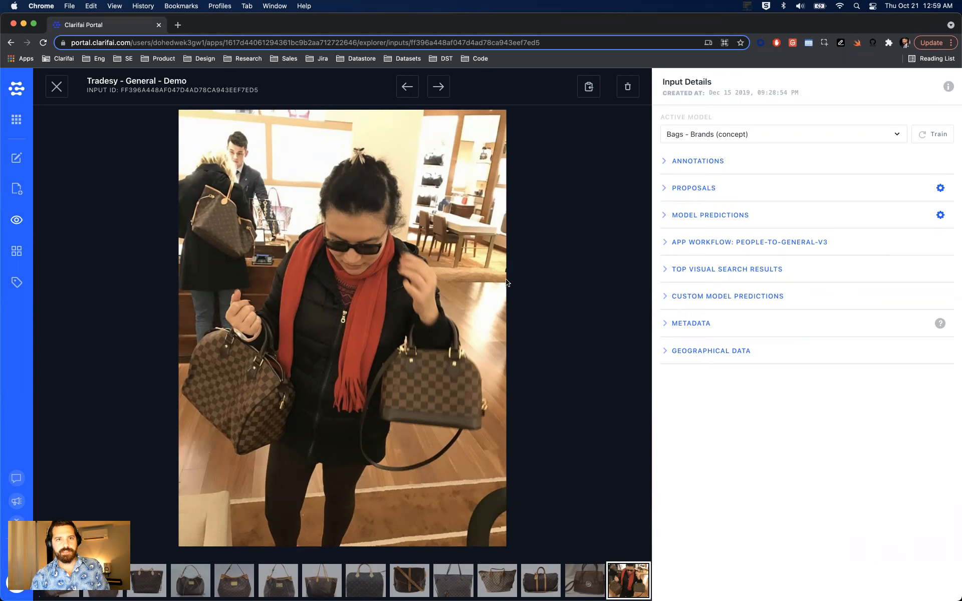
{"action": "left_click", "coordinate": [665, 242]}
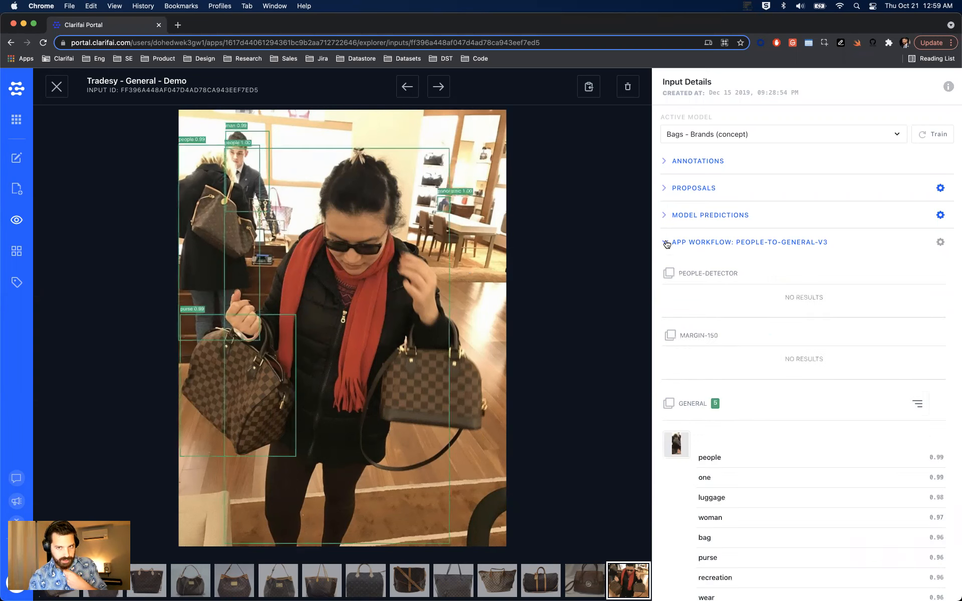
{"action": "left_click", "coordinate": [940, 243]}
{"action": "left_click", "coordinate": [940, 245]}
Examine the GENERAL node's predicted concepts for each detected person in the image, including the purse and bag concepts
{"action": "scroll", "coordinate": [738, 215], "scroll_direction": "down", "scroll_amount": 2}
{"action": "scroll", "coordinate": [738, 214], "scroll_direction": "up", "scroll_amount": 1}
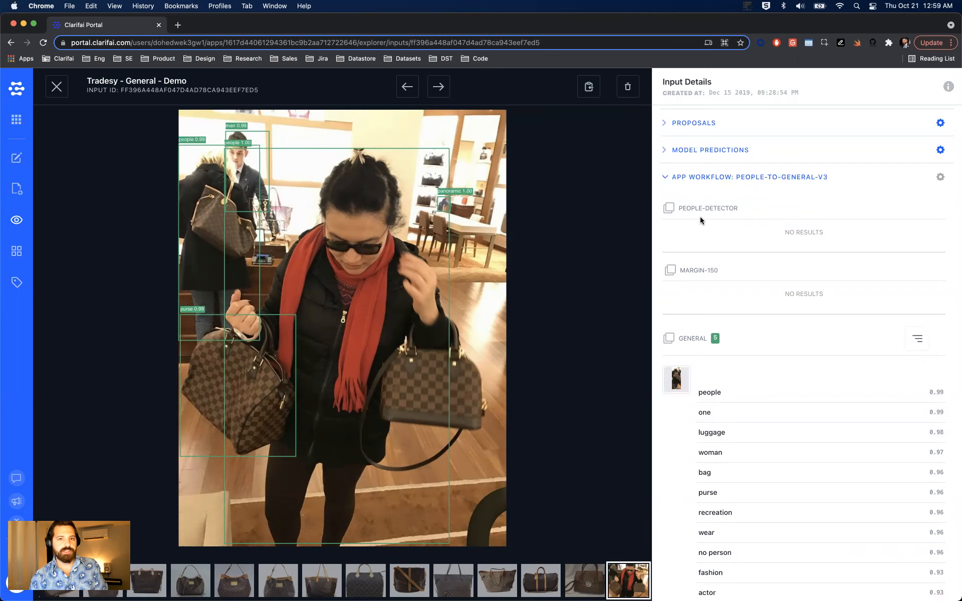
{"action": "scroll", "coordinate": [715, 258], "scroll_direction": "down", "scroll_amount": 3}
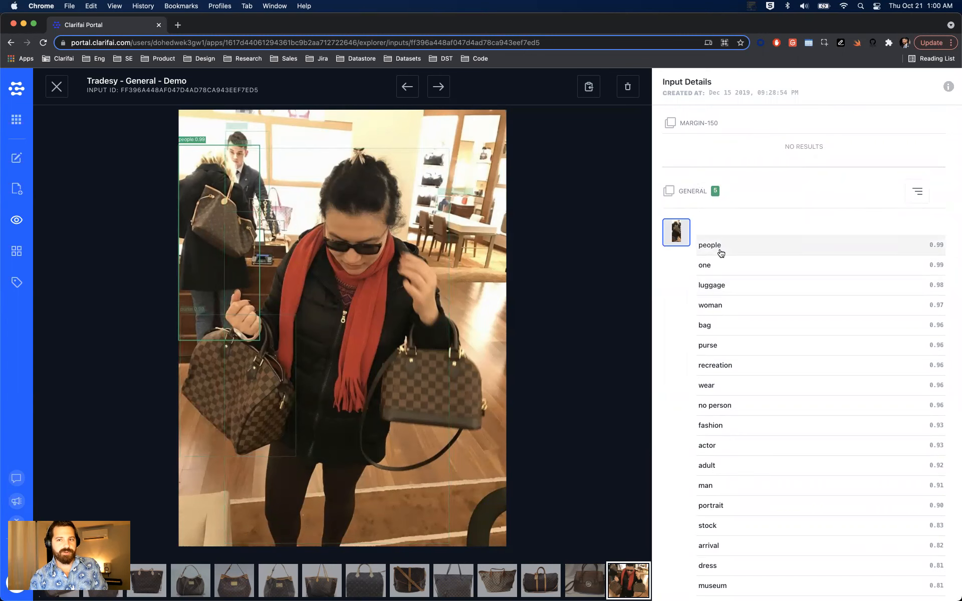
{"action": "scroll", "coordinate": [720, 252], "scroll_direction": "down", "scroll_amount": 2}
{"action": "scroll", "coordinate": [710, 188], "scroll_direction": "up", "scroll_amount": 1}
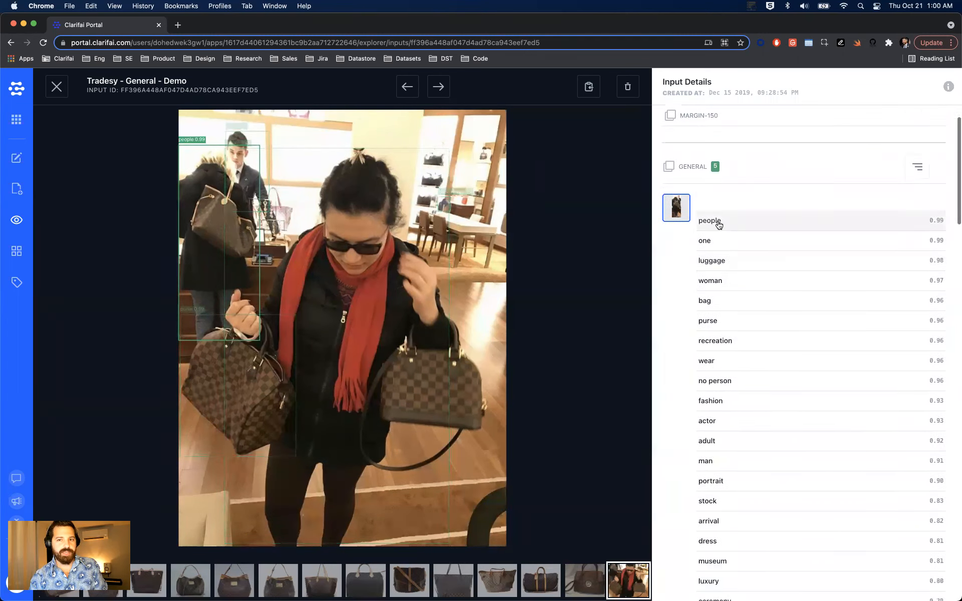
{"action": "scroll", "coordinate": [716, 251], "scroll_direction": "down", "scroll_amount": 5}
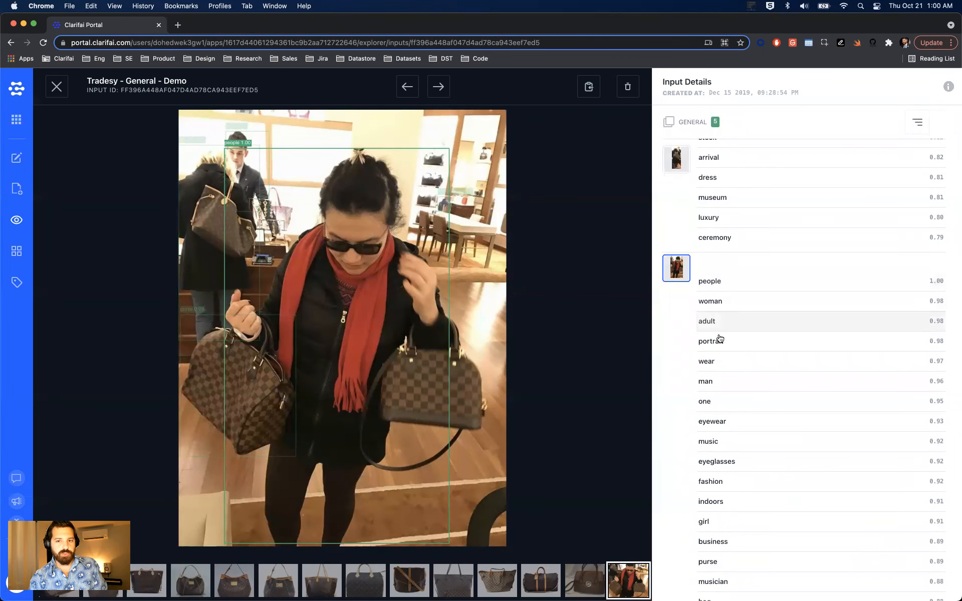
{"action": "scroll", "coordinate": [740, 386], "scroll_direction": "down", "scroll_amount": 1}
{"action": "scroll", "coordinate": [740, 385], "scroll_direction": "down", "scroll_amount": 1}
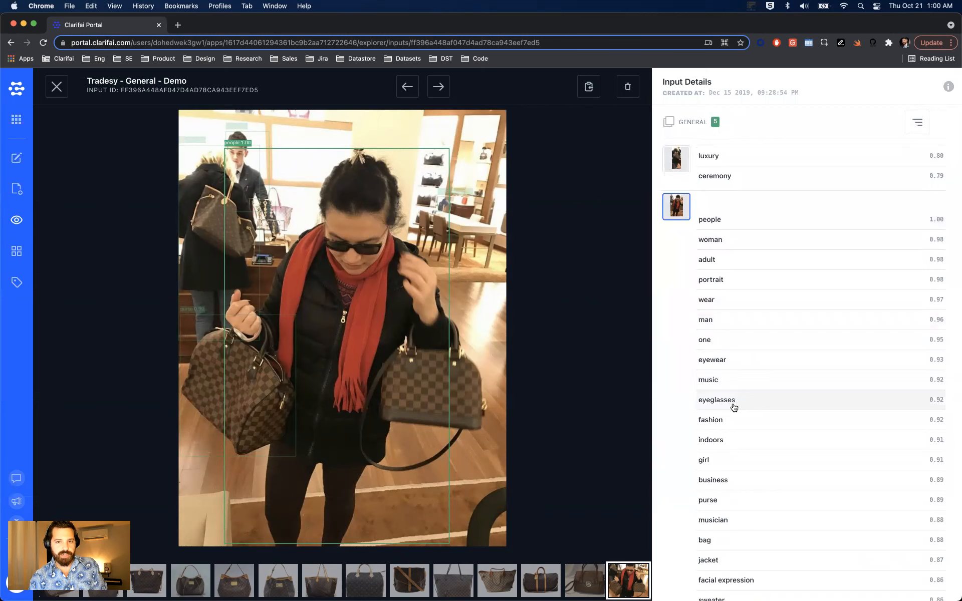
{"action": "scroll", "coordinate": [736, 407], "scroll_direction": "down", "scroll_amount": 3}
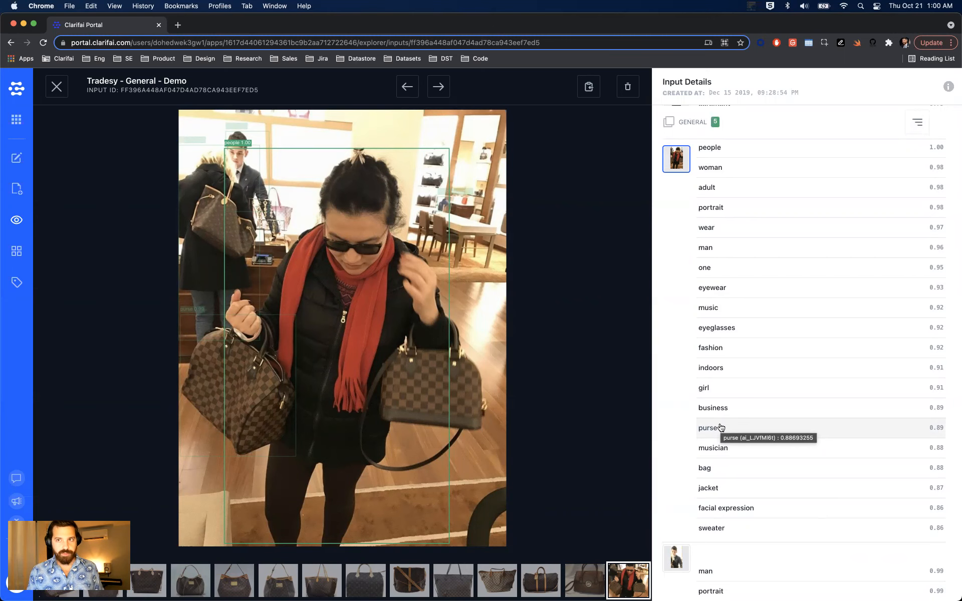
Switch to the Perceive 2021 presentation in Google Slides, present it from slide 20 and advance to "Plans for Expanding Workflow Capabilities"
{"action": "key", "text": "ctrl+Up"}
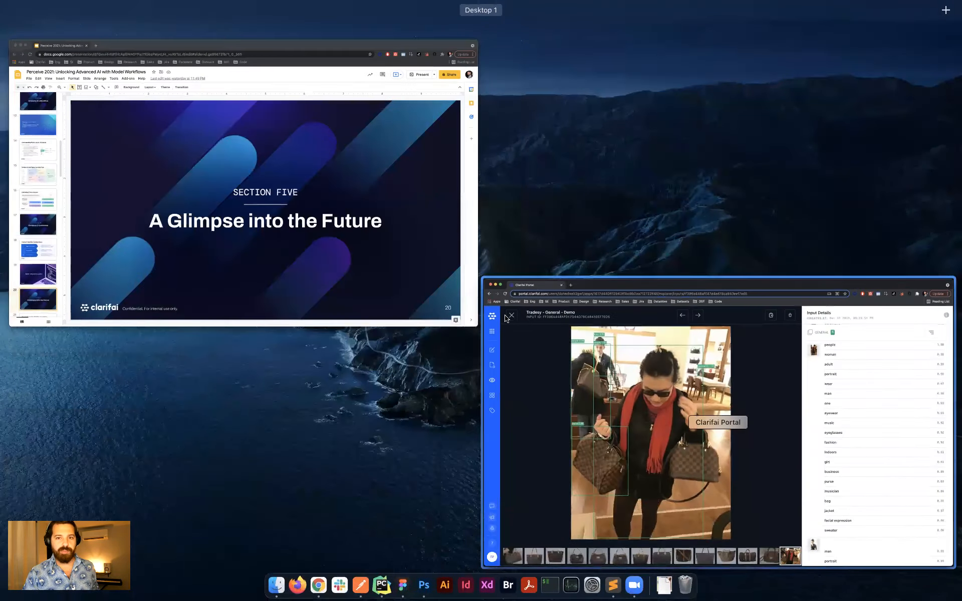
{"action": "left_click", "coordinate": [391, 249]}
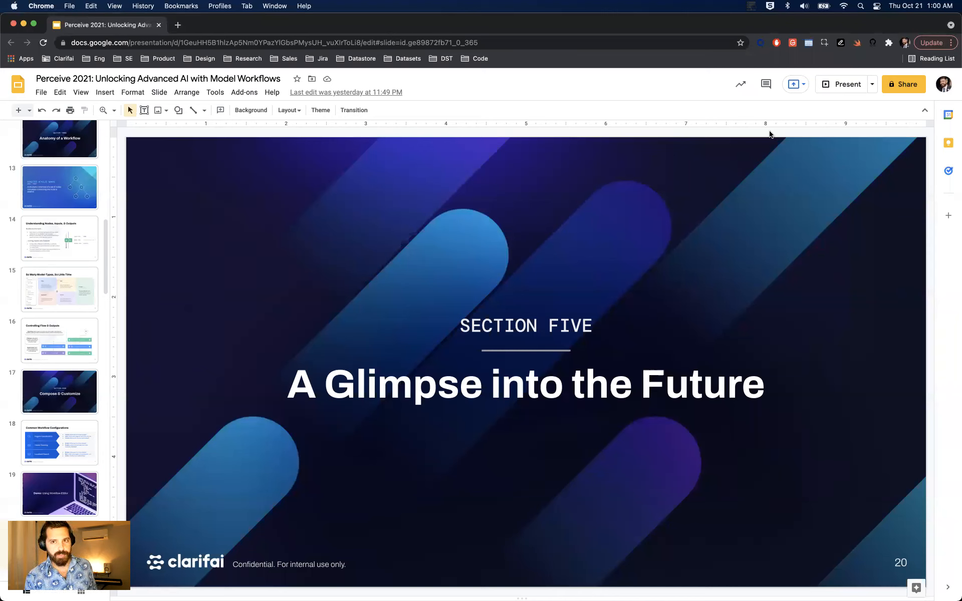
{"action": "left_click", "coordinate": [838, 87]}
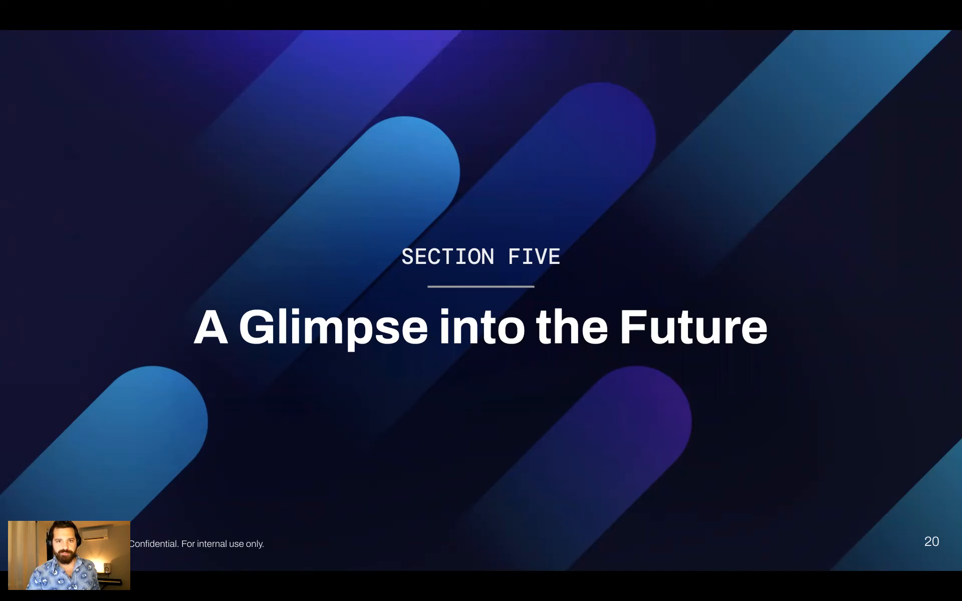
{"action": "key", "text": "Right"}
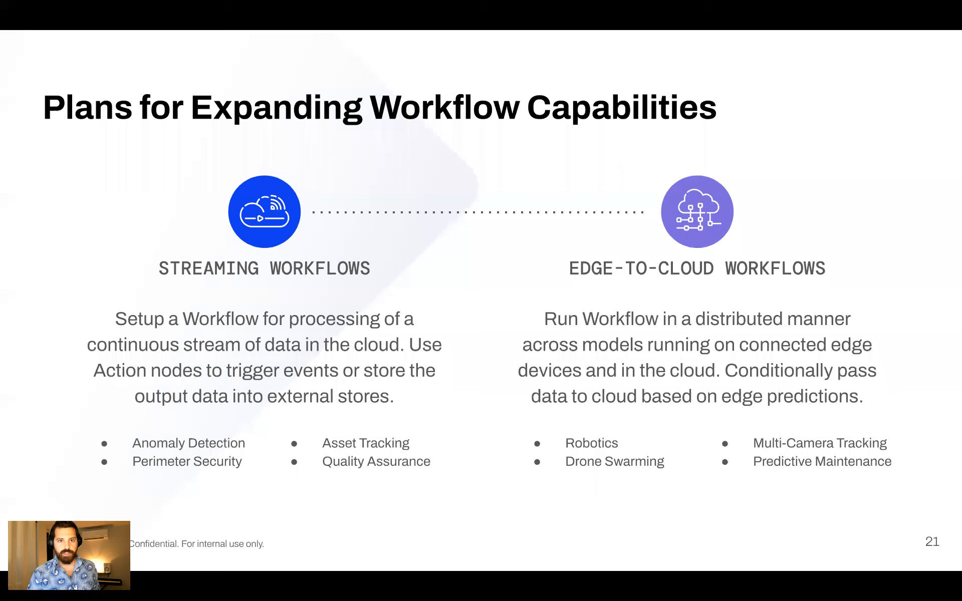